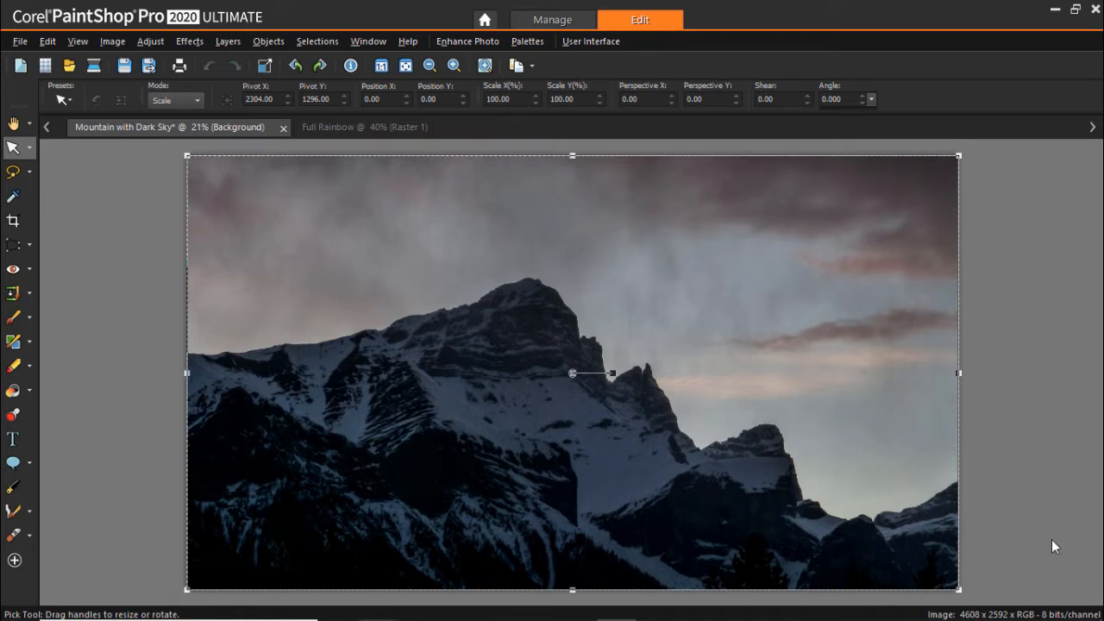
Copy the entire Full Rainbow image to the clipboard.
{"action": "left_click", "coordinate": [13, 122]}
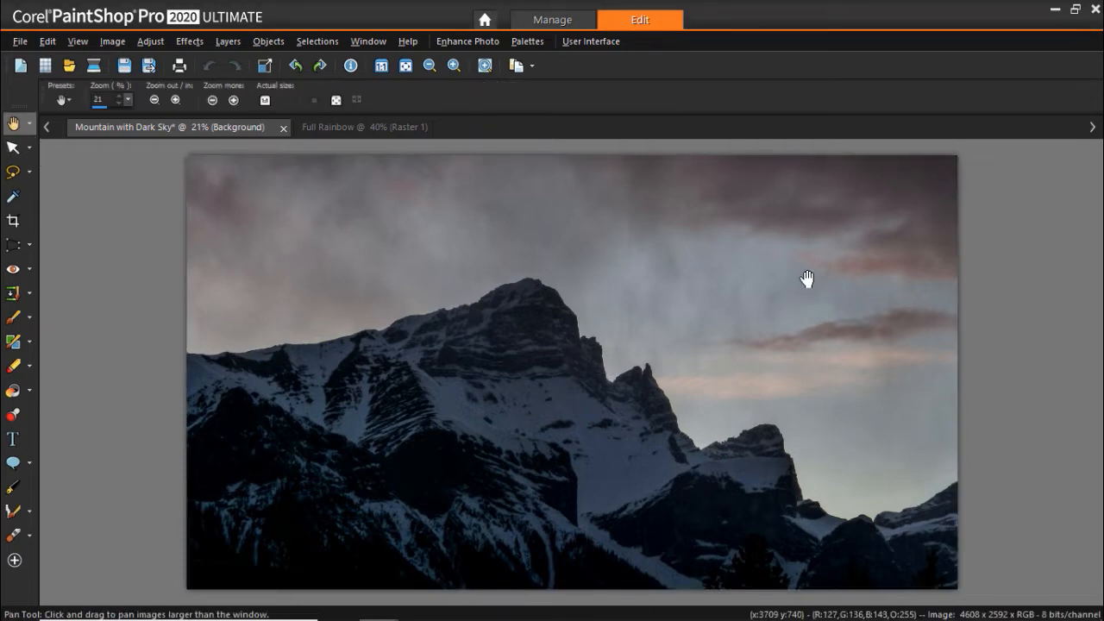
{"action": "left_click", "coordinate": [370, 129]}
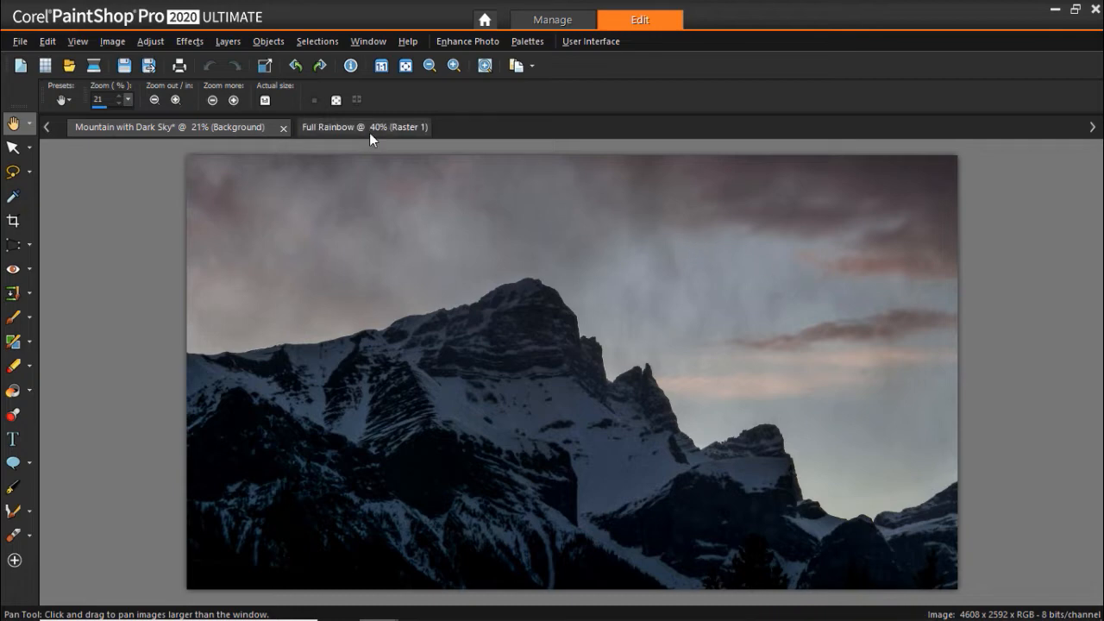
{"action": "left_click", "coordinate": [369, 132]}
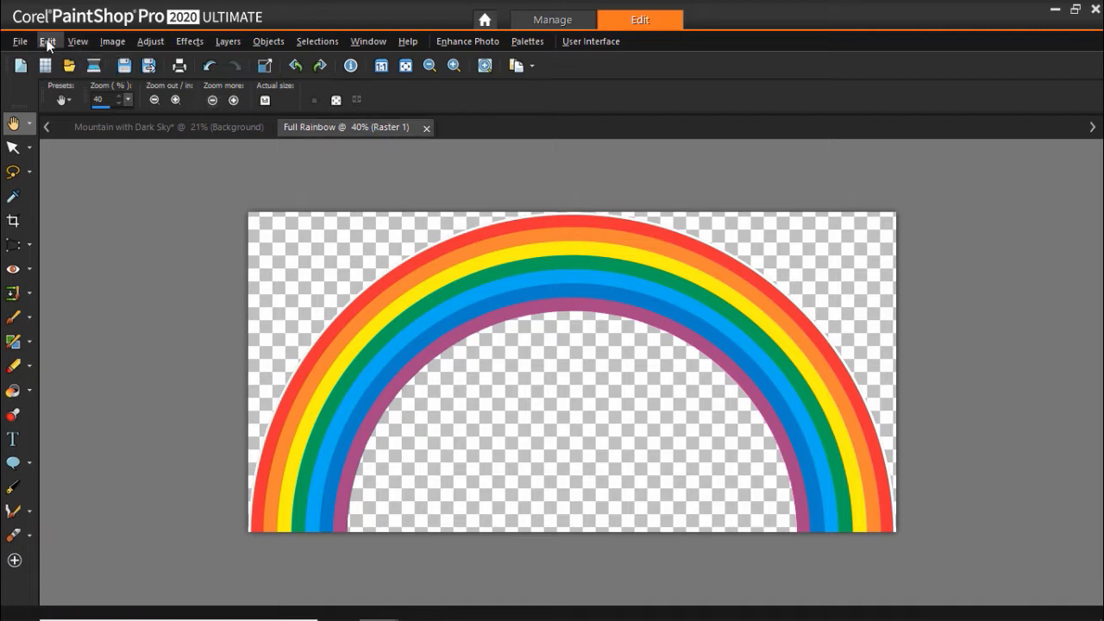
{"action": "left_click", "coordinate": [48, 41]}
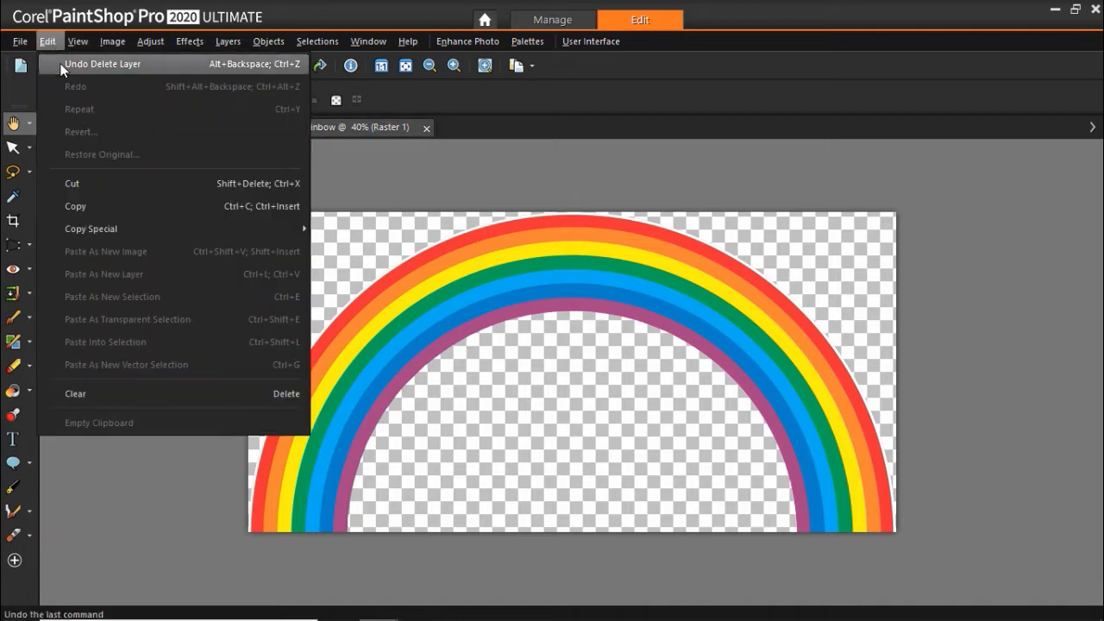
{"action": "left_click", "coordinate": [103, 205]}
Paste the full rainbow onto the Mountain with Dark Sky photo as a layer, then undo it and return to Full Rainbow.
{"action": "left_click", "coordinate": [130, 129]}
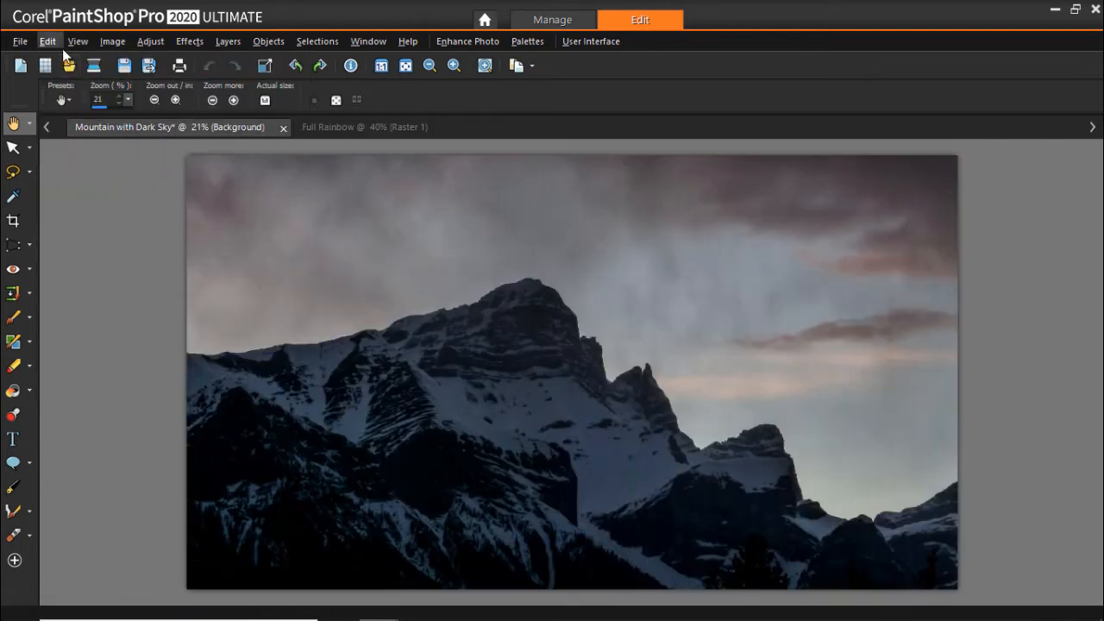
{"action": "left_click", "coordinate": [49, 41]}
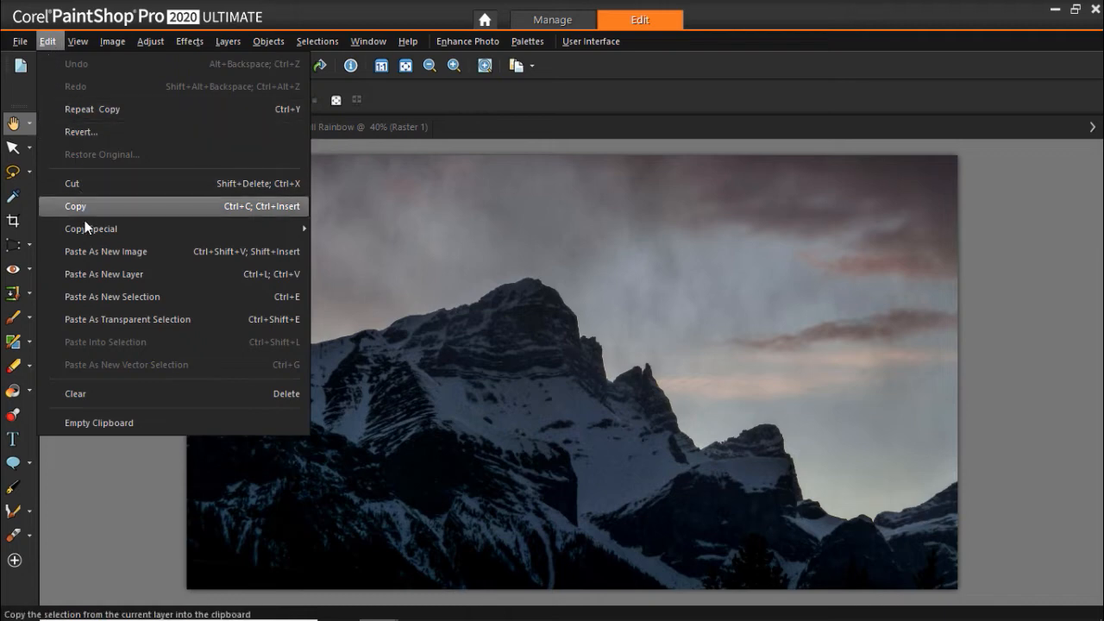
{"action": "left_click", "coordinate": [94, 269]}
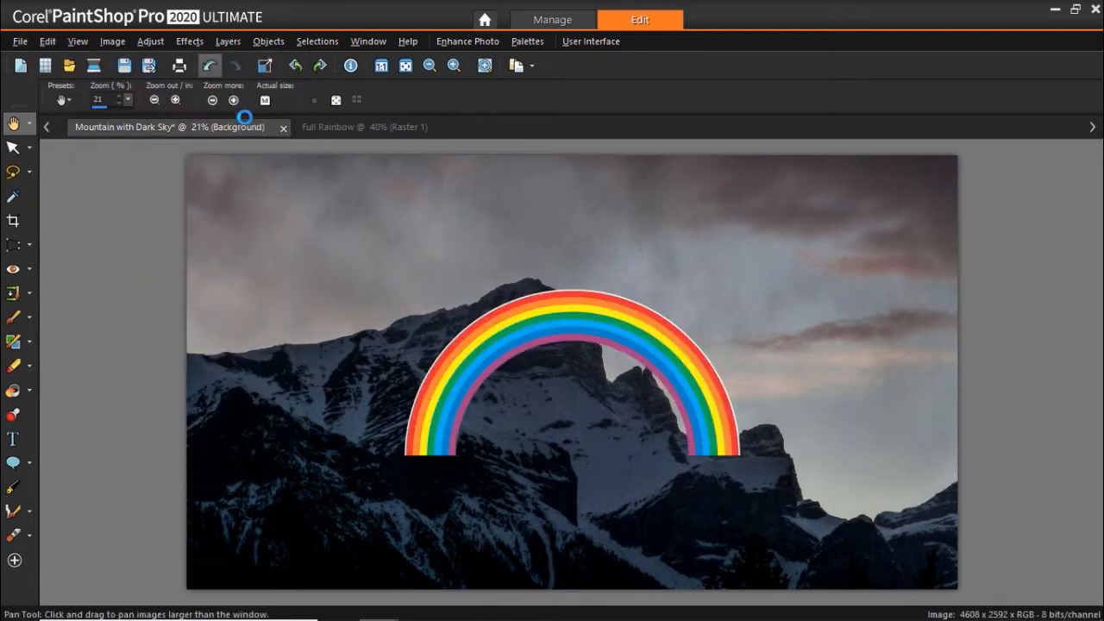
{"action": "left_click", "coordinate": [208, 66]}
{"action": "left_click", "coordinate": [311, 130]}
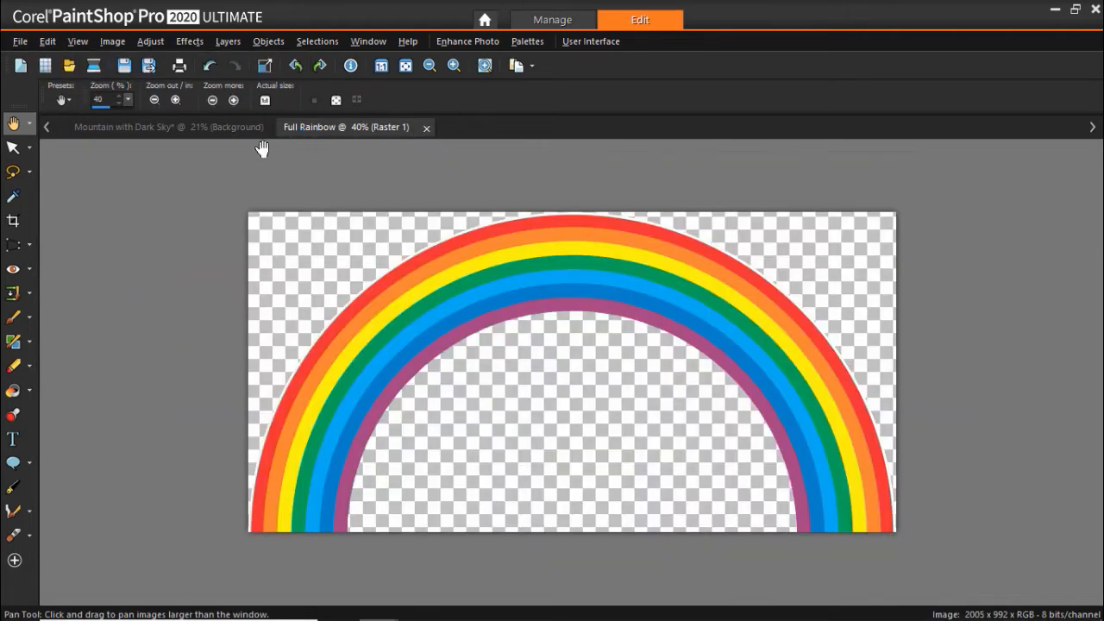
Select the left half of the rainbow with a rectangular selection and copy it.
{"action": "left_click", "coordinate": [31, 172]}
{"action": "left_click", "coordinate": [65, 176]}
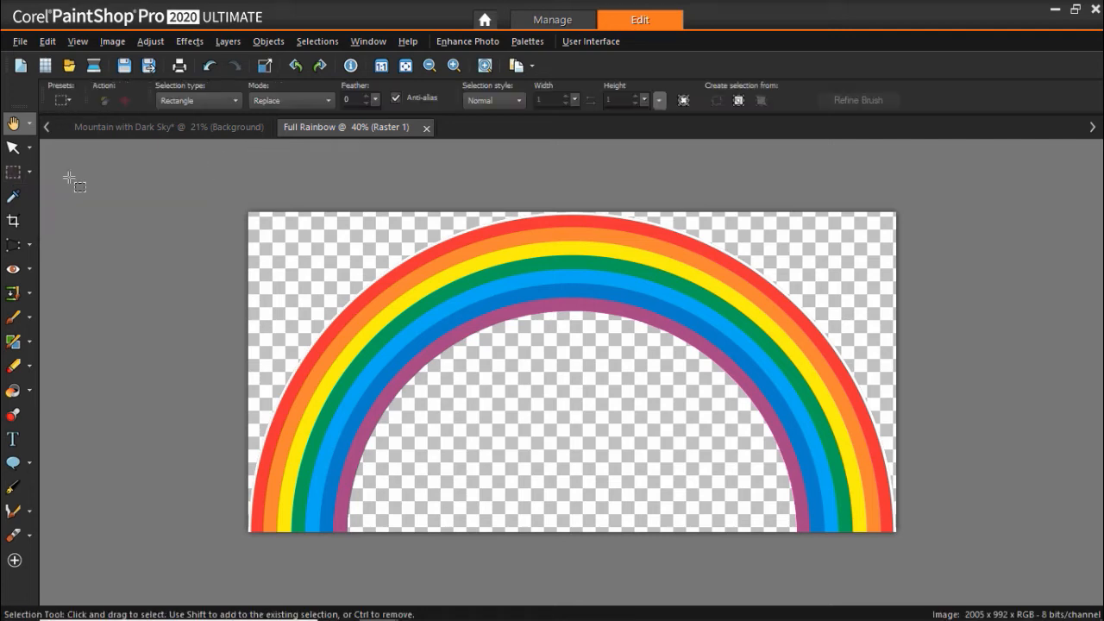
{"action": "mouse_move", "coordinate": [186, 194]}
{"action": "left_mouse_down"}
{"action": "mouse_move", "coordinate": [578, 454]}
{"action": "mouse_move", "coordinate": [583, 557]}
{"action": "left_mouse_up"}
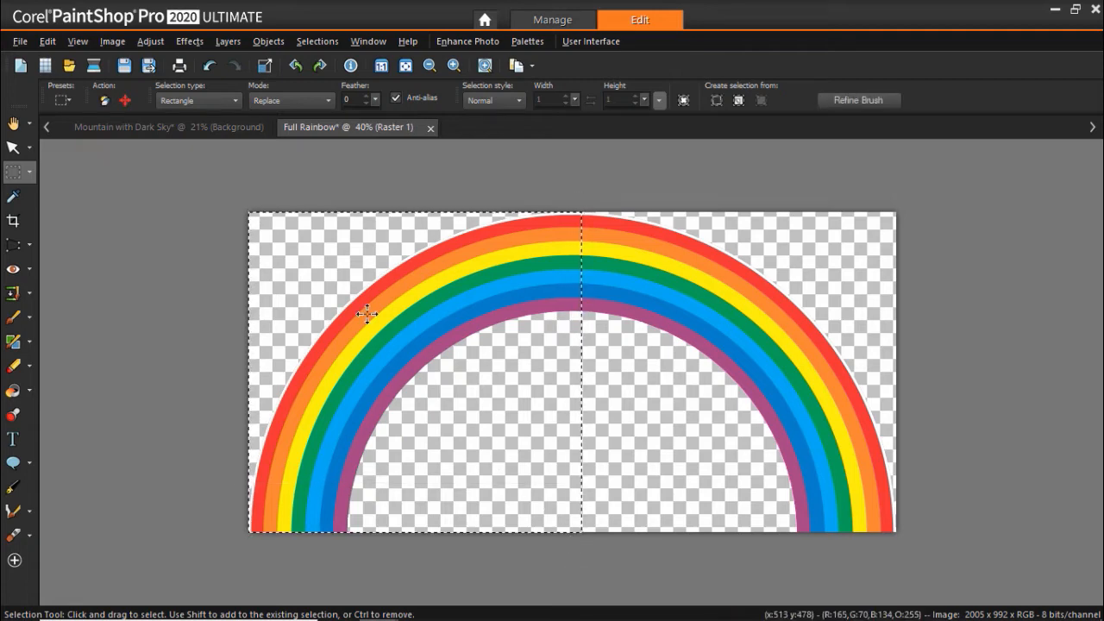
{"action": "left_click", "coordinate": [47, 41]}
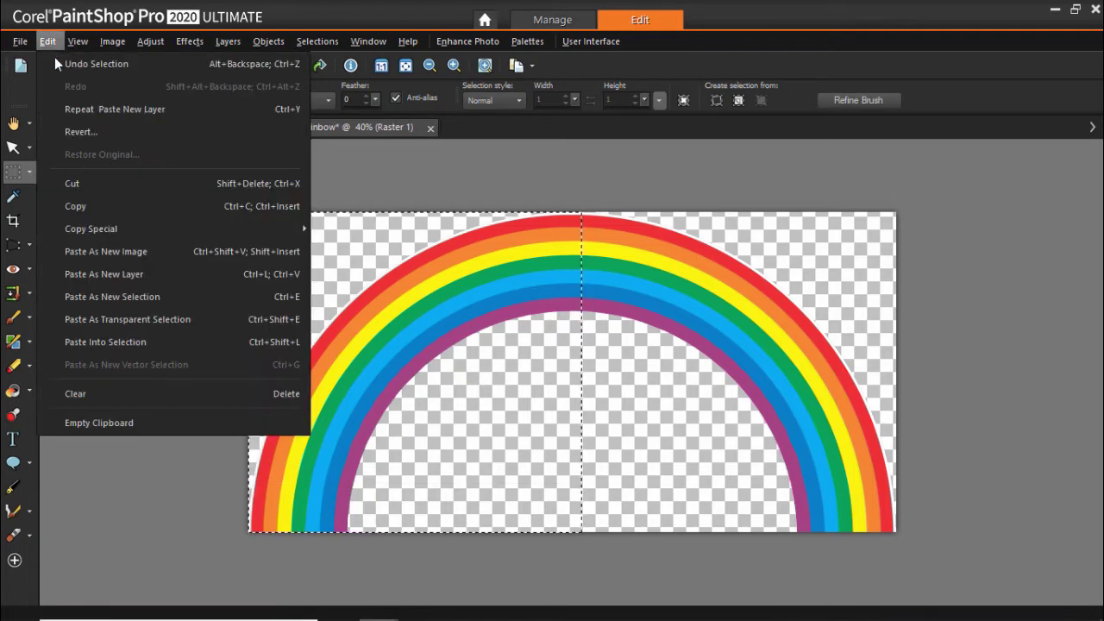
{"action": "left_click", "coordinate": [82, 206]}
Paste the half rainbow onto the Mountain with Dark Sky photo as a new layer.
{"action": "left_click", "coordinate": [125, 127]}
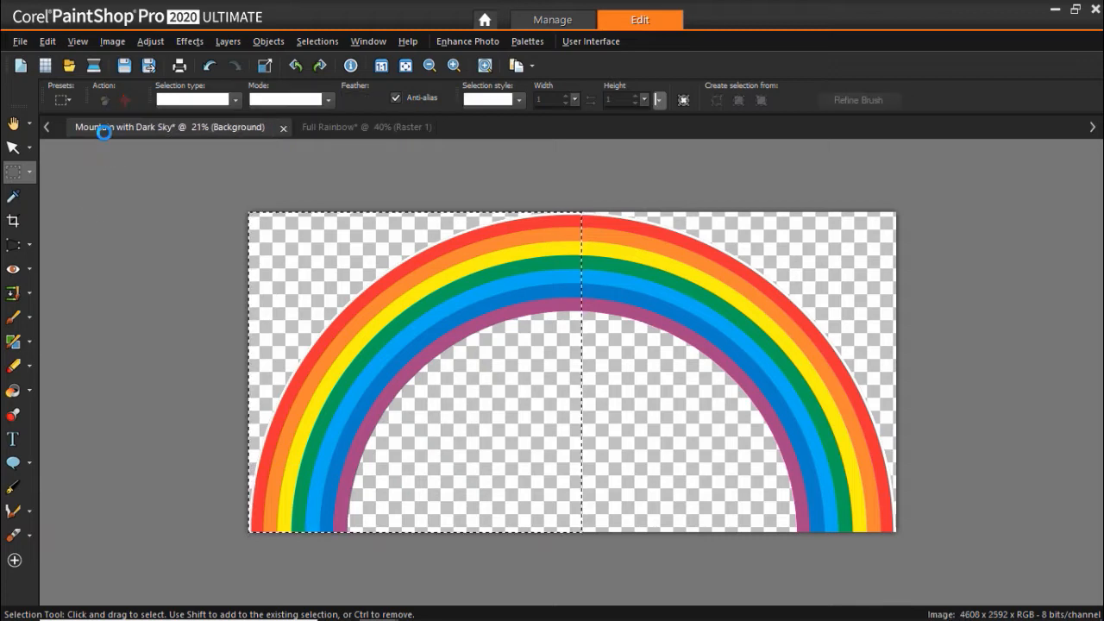
{"action": "left_click", "coordinate": [47, 42]}
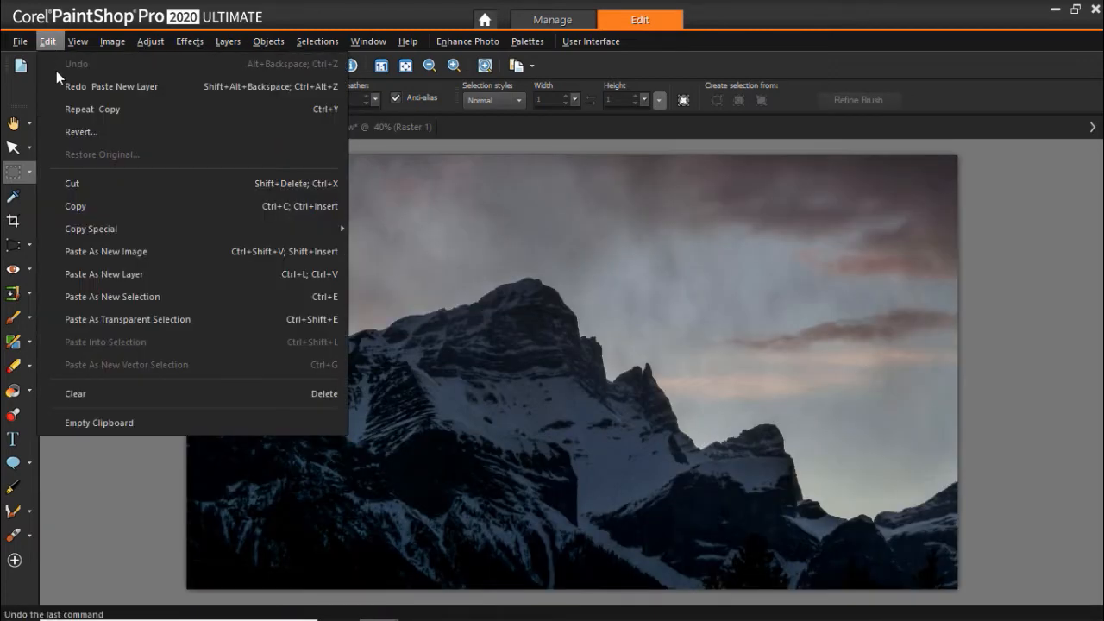
{"action": "left_click", "coordinate": [114, 273]}
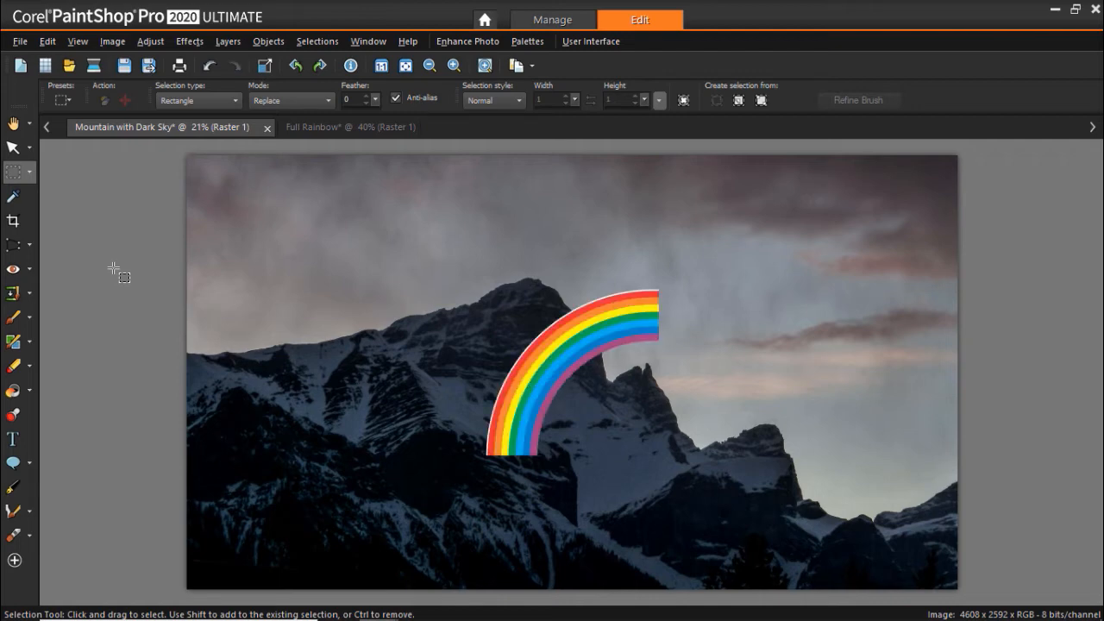
Show the Layers palette and pick up the rainbow layer with the Pick tool.
{"action": "left_click", "coordinate": [538, 42]}
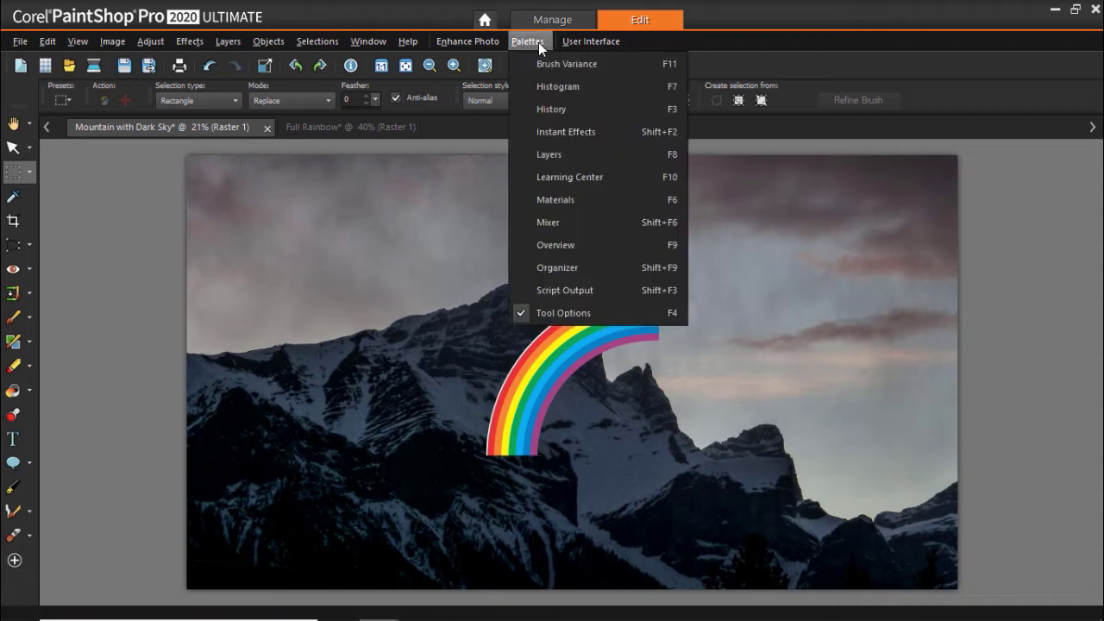
{"action": "left_click", "coordinate": [549, 155]}
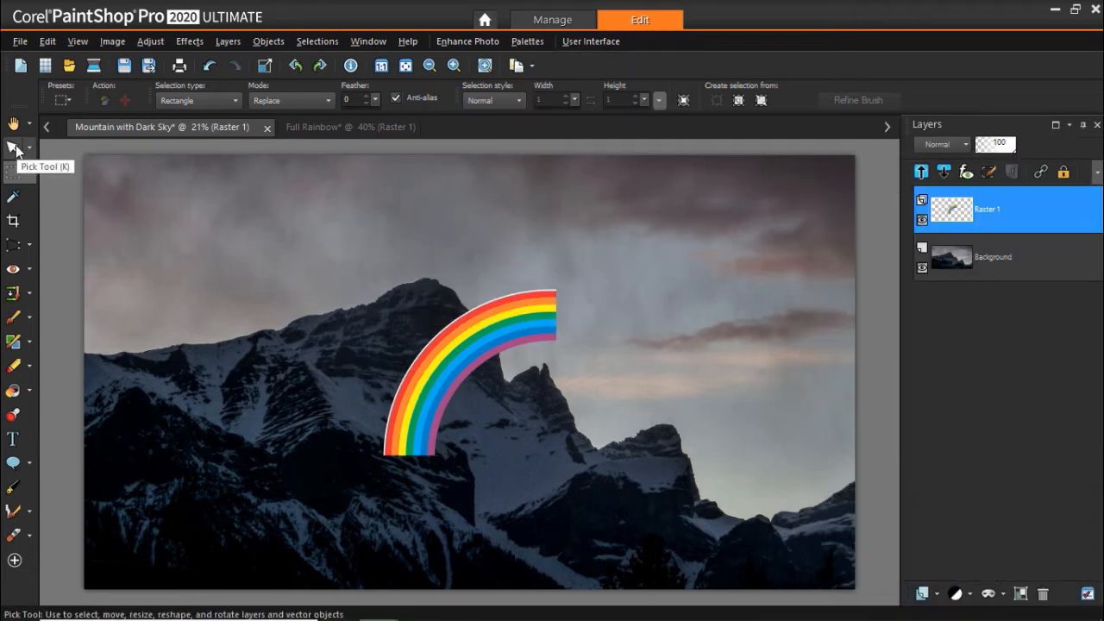
{"action": "left_click", "coordinate": [14, 148]}
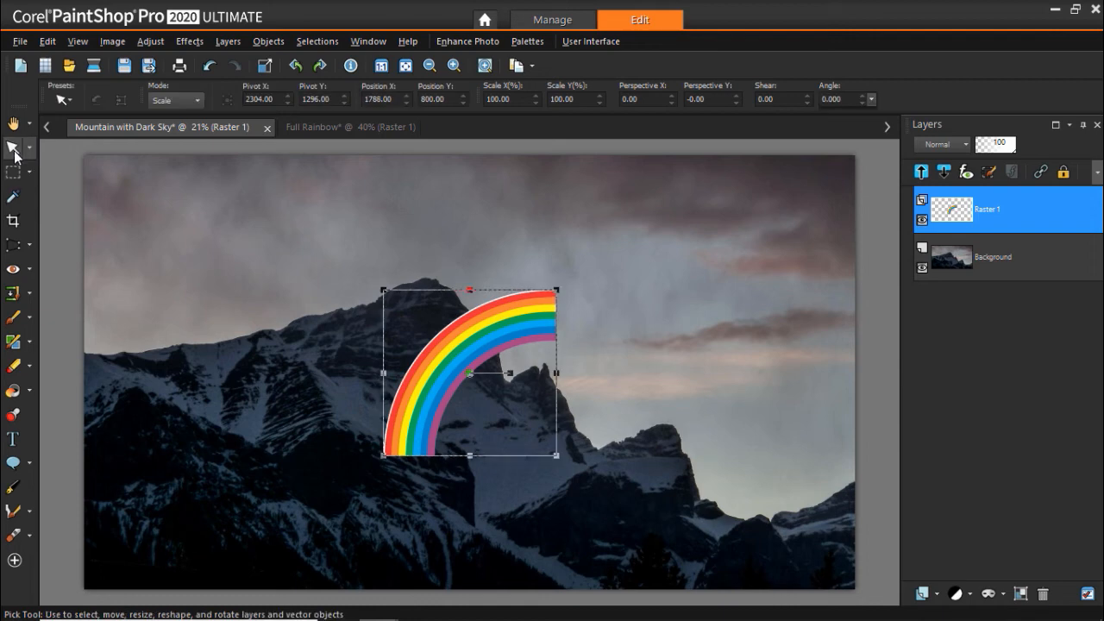
{"action": "left_click", "coordinate": [463, 361]}
Move the half rainbow up and right, enlarge it to fill the sky, and undo a slight rotation.
{"action": "left_click_drag", "start_coordinate": [517, 362], "coordinate": [586, 285]}
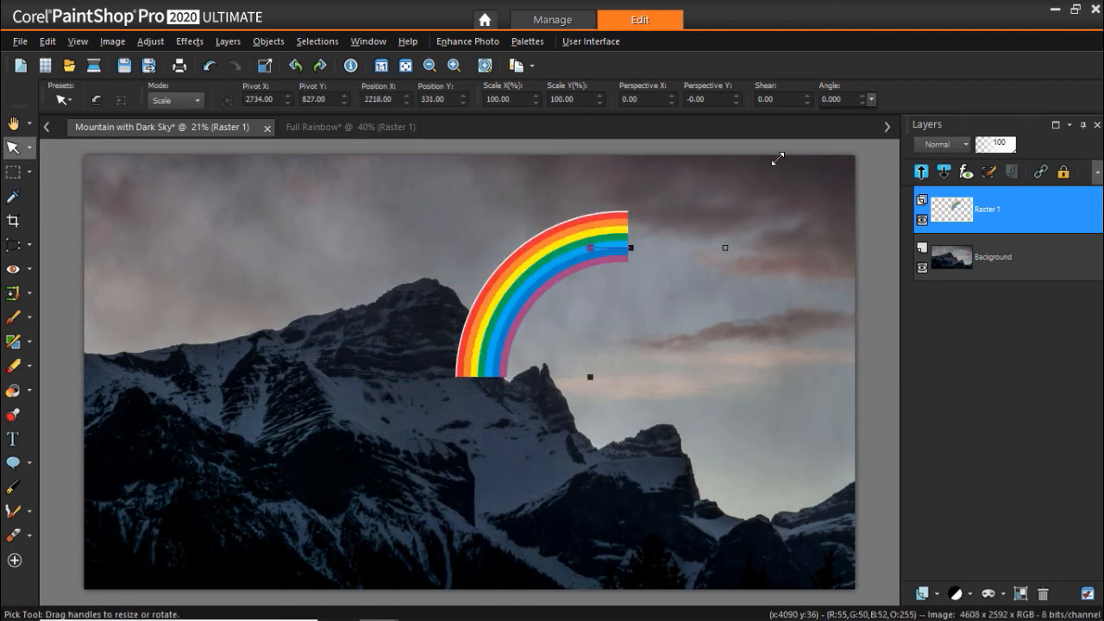
{"action": "left_click_drag", "start_coordinate": [638, 207], "coordinate": [774, 142]}
{"action": "left_click_drag", "start_coordinate": [654, 225], "coordinate": [754, 233]}
{"action": "key", "text": "ctrl+z"}
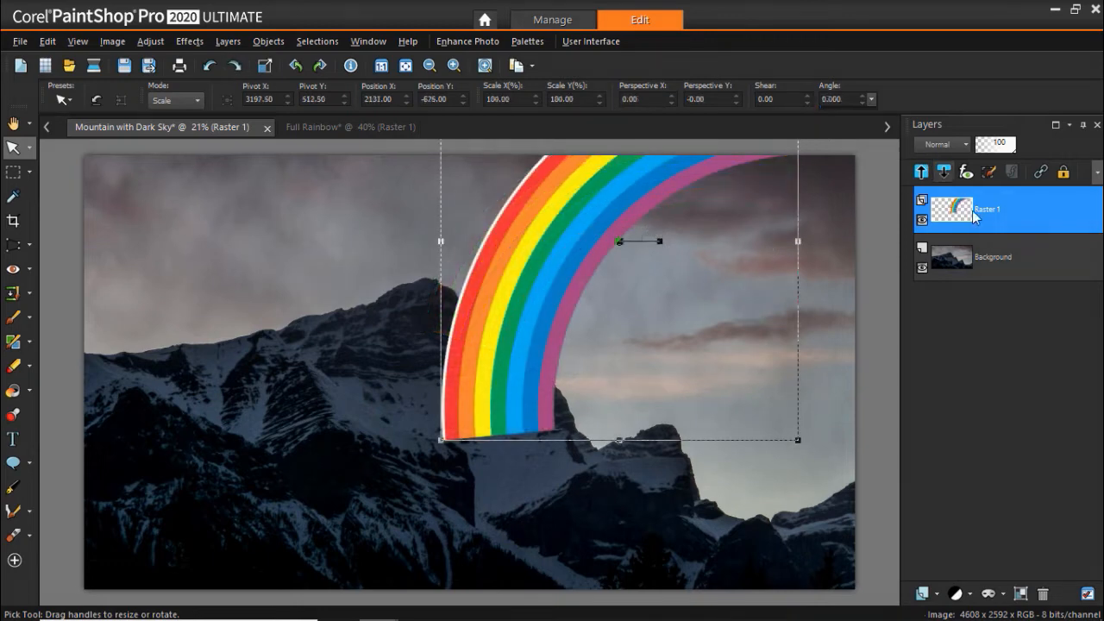
{"action": "double_click", "coordinate": [988, 210]}
Set the rainbow layer's blend mode to Screen, then change it to Soft Light.
{"action": "left_click", "coordinate": [951, 145]}
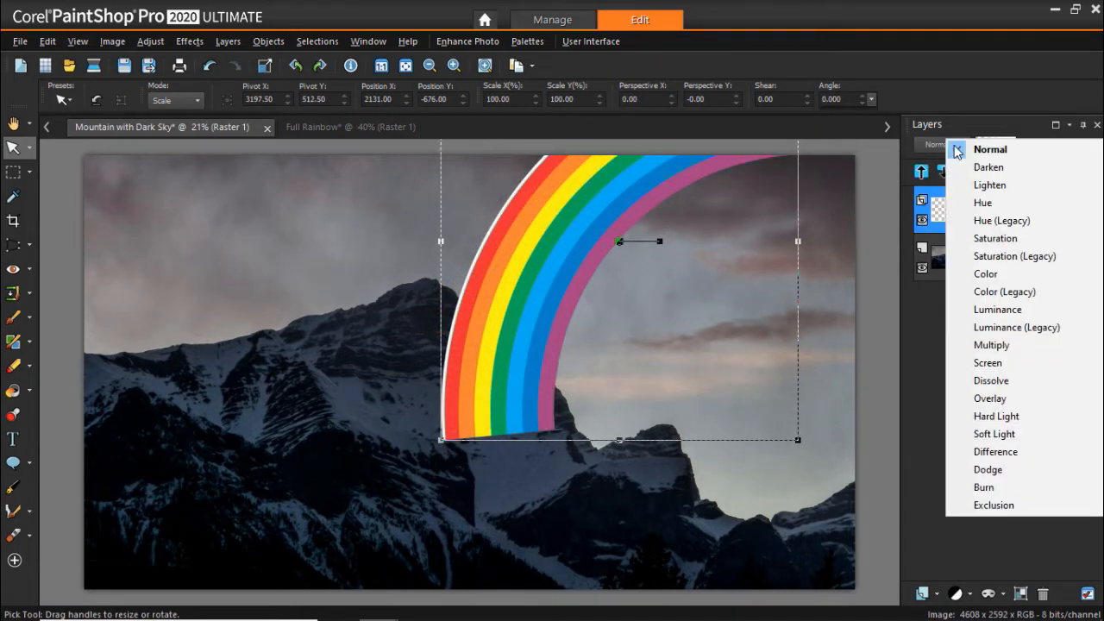
{"action": "left_click", "coordinate": [1024, 362]}
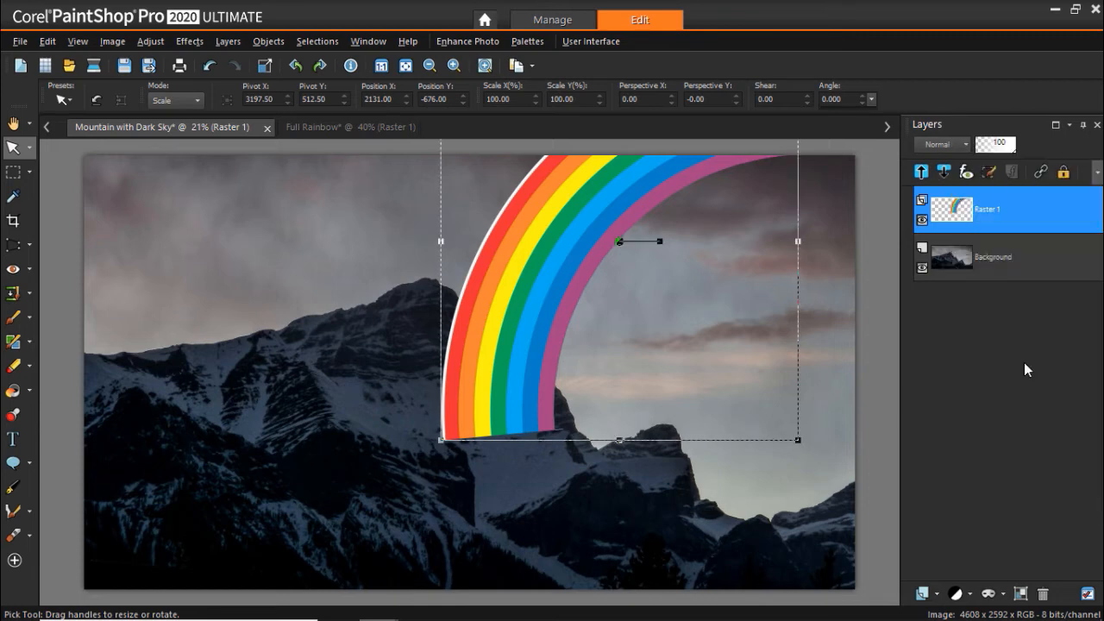
{"action": "left_click", "coordinate": [953, 147]}
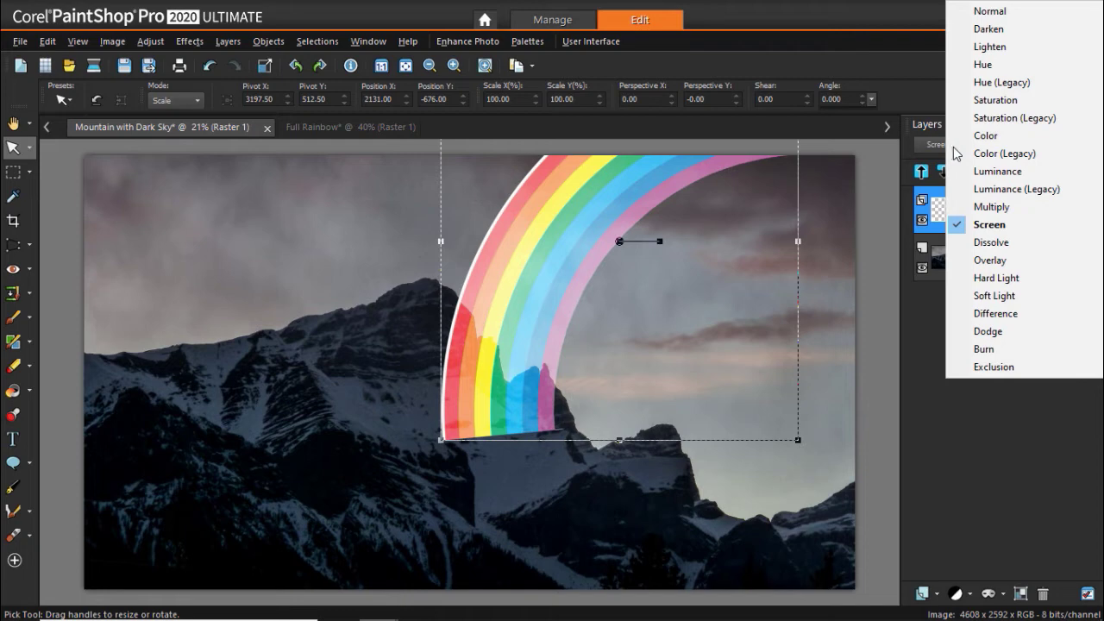
{"action": "left_click", "coordinate": [994, 296]}
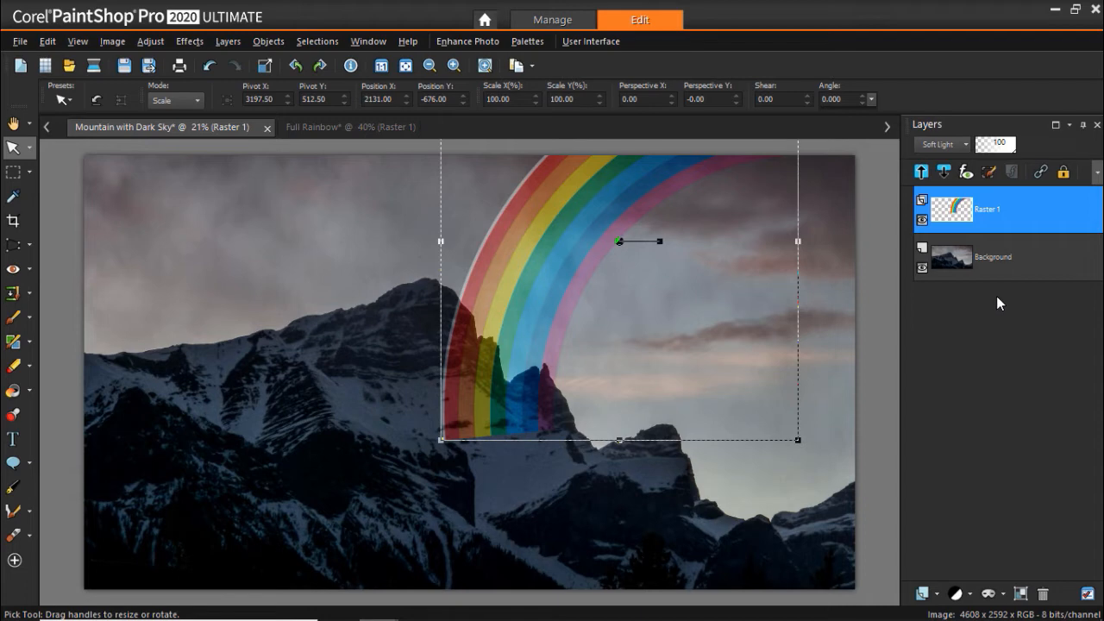
Apply a Gaussian Blur of radius about 63 to the rainbow layer.
{"action": "left_click", "coordinate": [161, 44]}
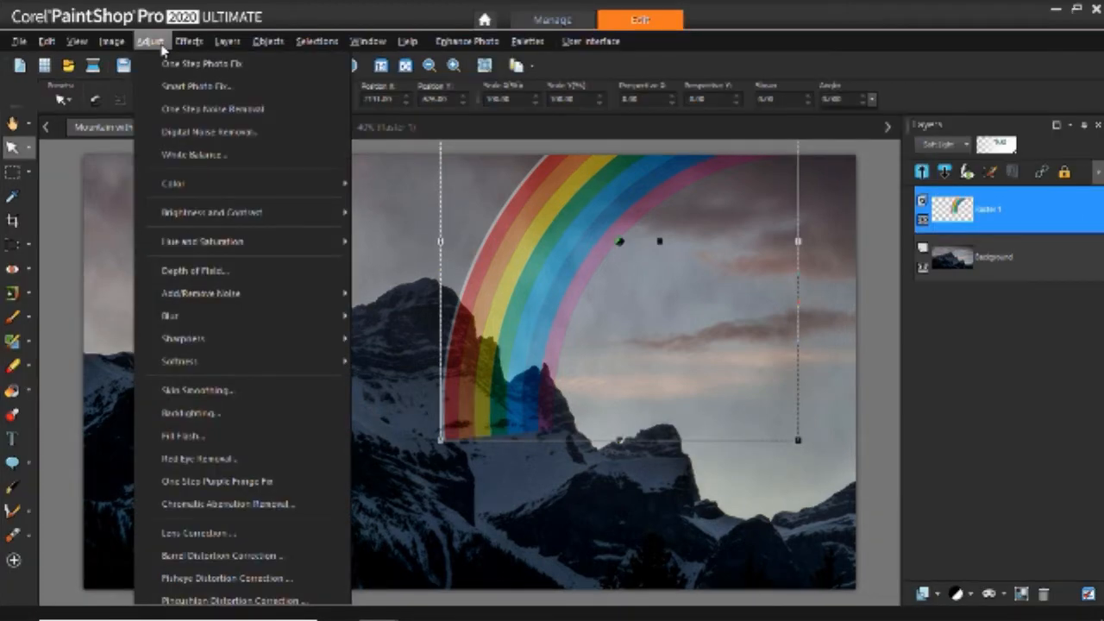
{"action": "mouse_move", "coordinate": [171, 315]}
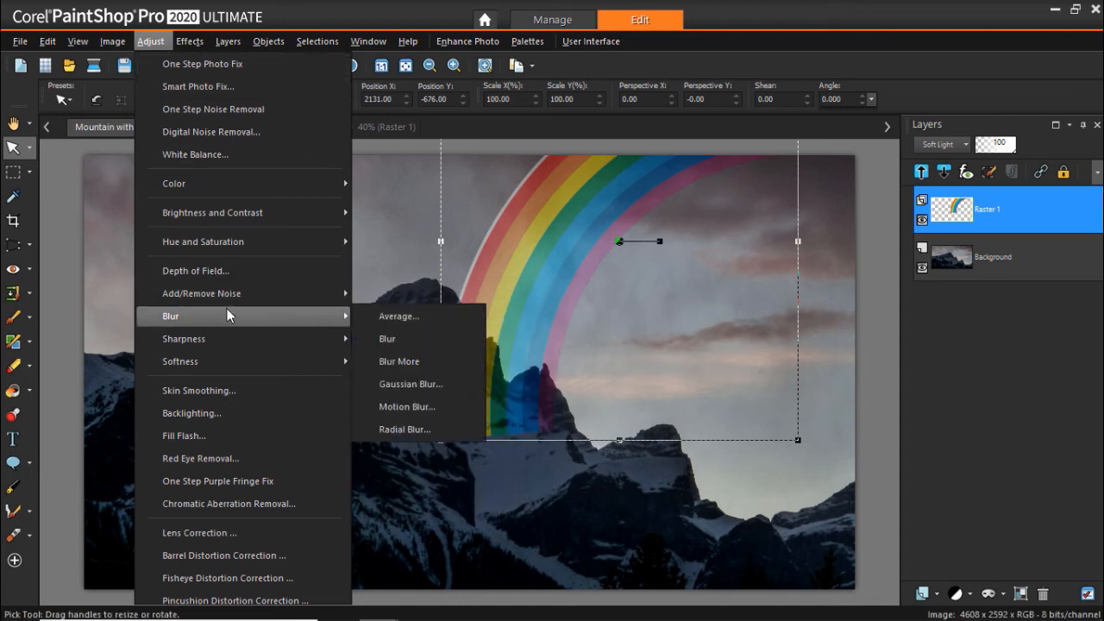
{"action": "left_click", "coordinate": [415, 383]}
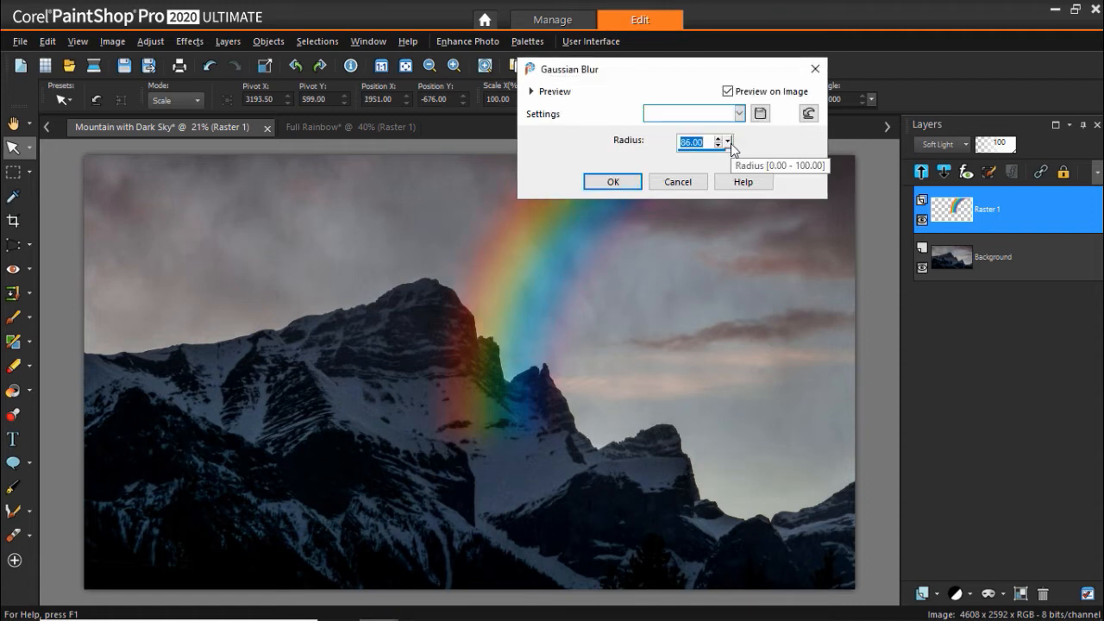
{"action": "left_click_drag", "start_coordinate": [728, 142], "coordinate": [715, 159]}
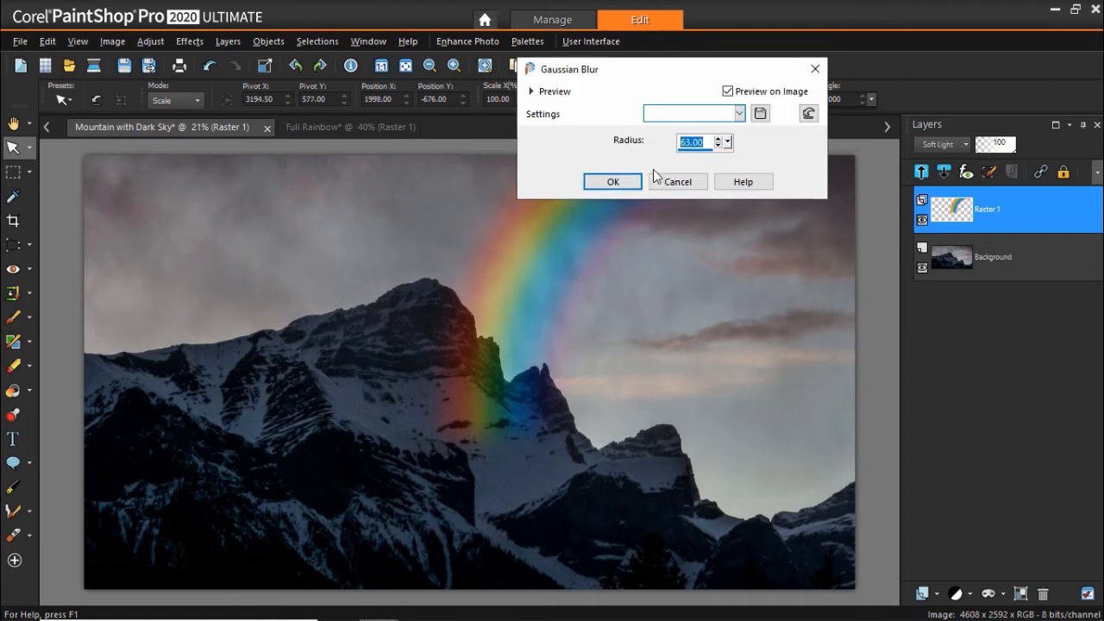
{"action": "left_click", "coordinate": [613, 181]}
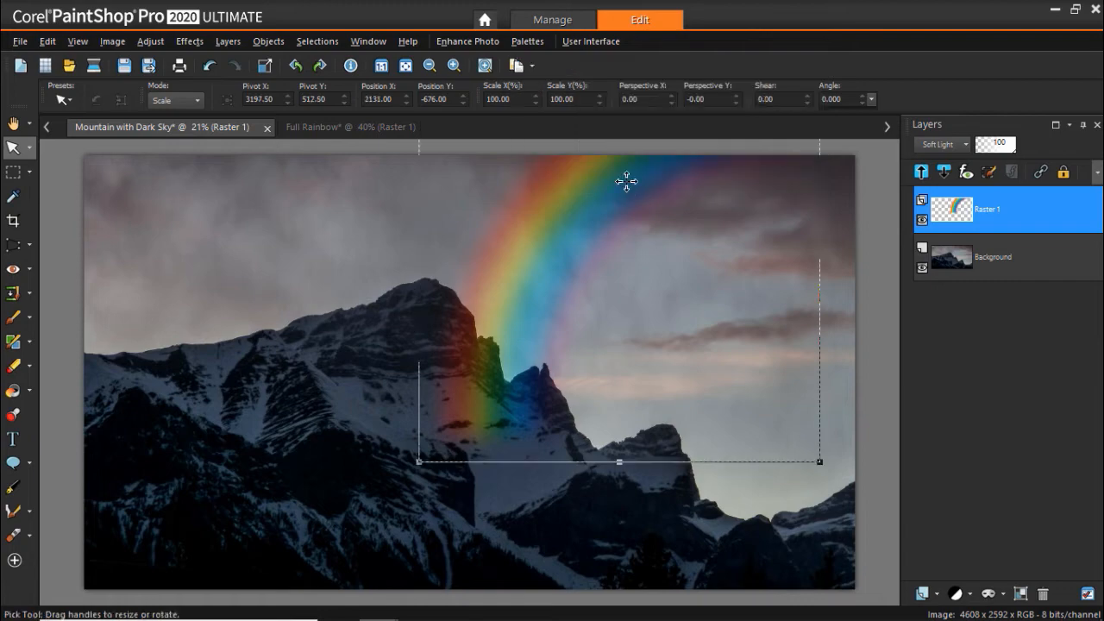
{"action": "scroll", "coordinate": [653, 203], "scroll_direction": "down", "scroll_amount": 1}
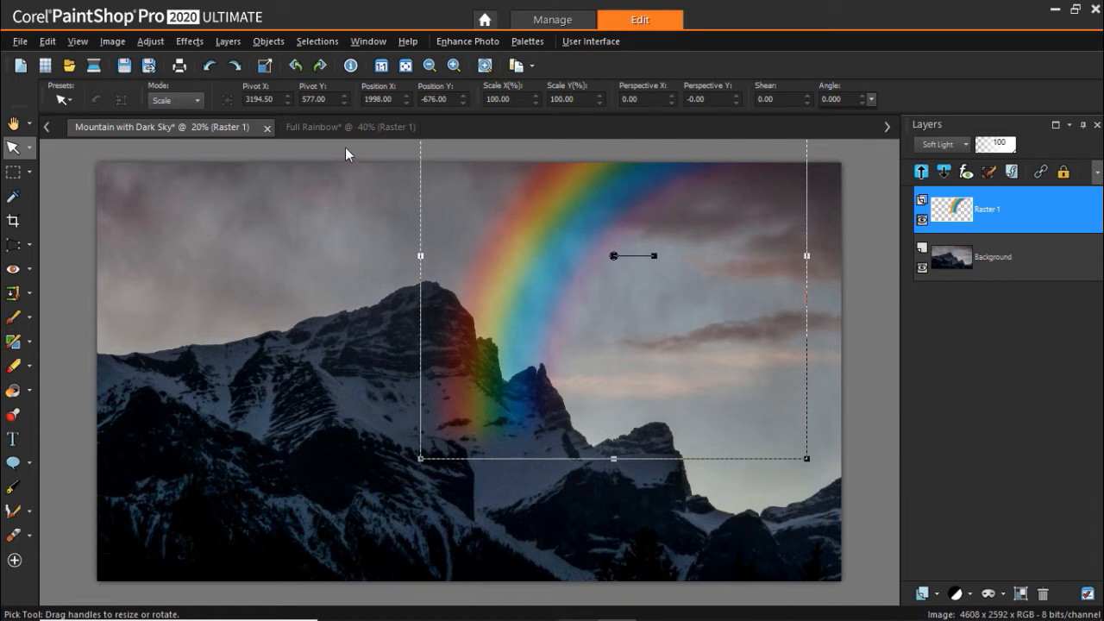
Shear the rainbow layer sideways in Shear mode, skewing its arc over the peak.
{"action": "left_click", "coordinate": [196, 100]}
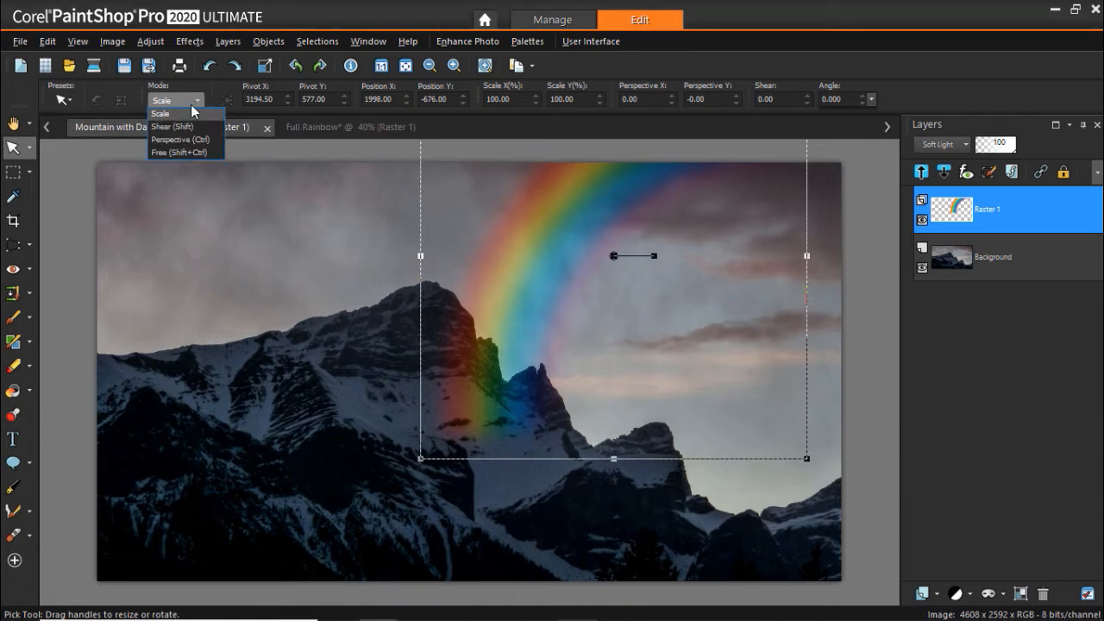
{"action": "left_click", "coordinate": [197, 126]}
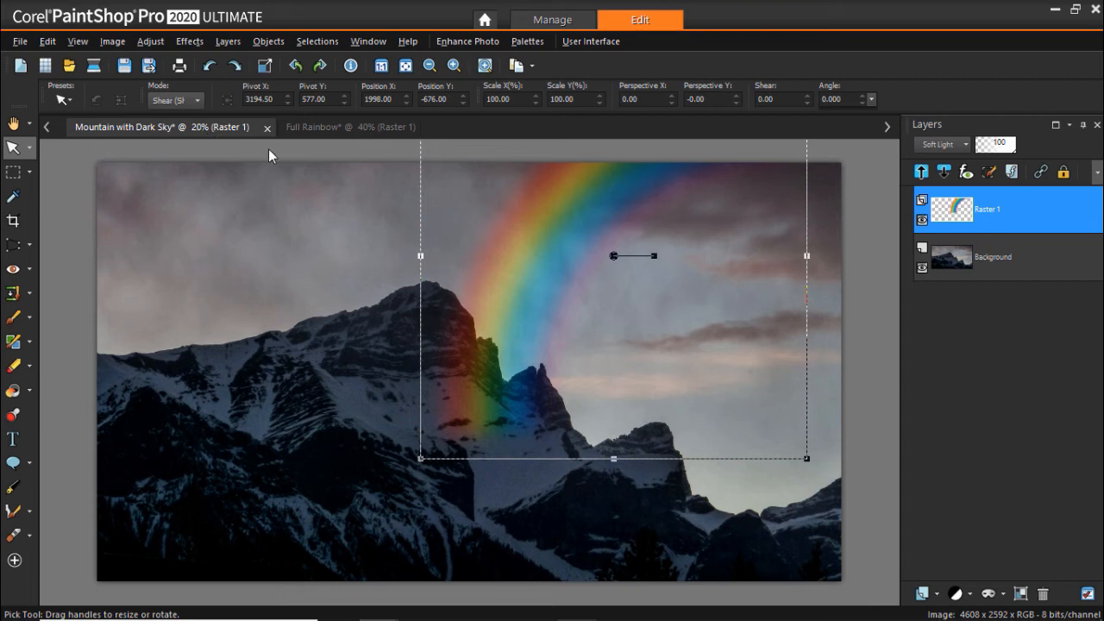
{"action": "scroll", "coordinate": [349, 172], "scroll_direction": "down", "scroll_amount": 1}
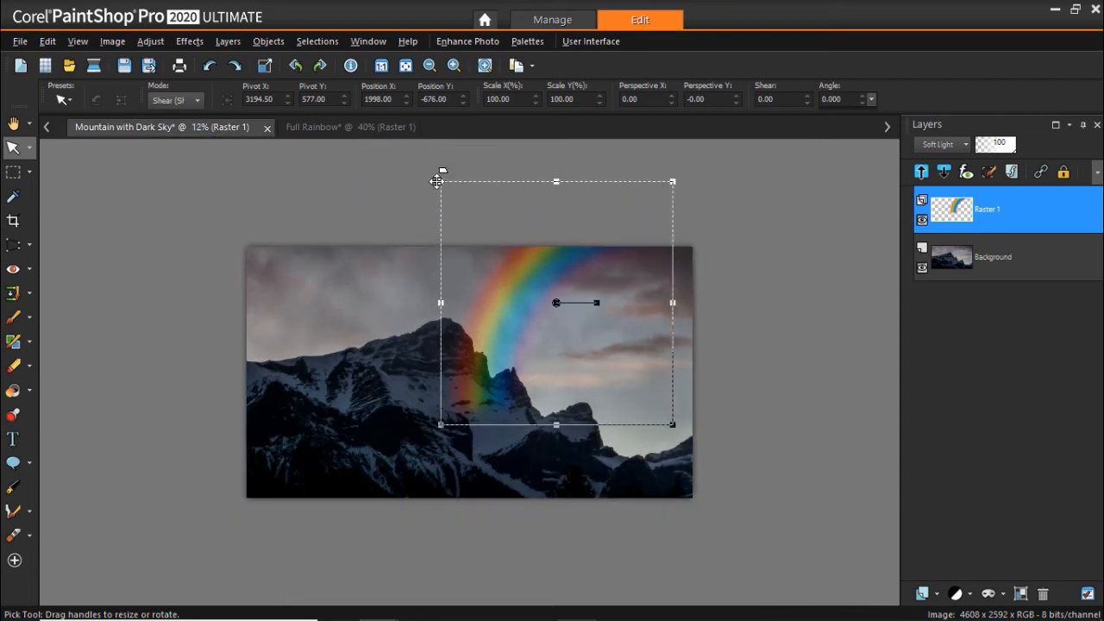
{"action": "mouse_move", "coordinate": [440, 183]}
{"action": "left_mouse_down"}
{"action": "mouse_move", "coordinate": [416, 181]}
{"action": "mouse_move", "coordinate": [476, 172]}
{"action": "left_mouse_up"}
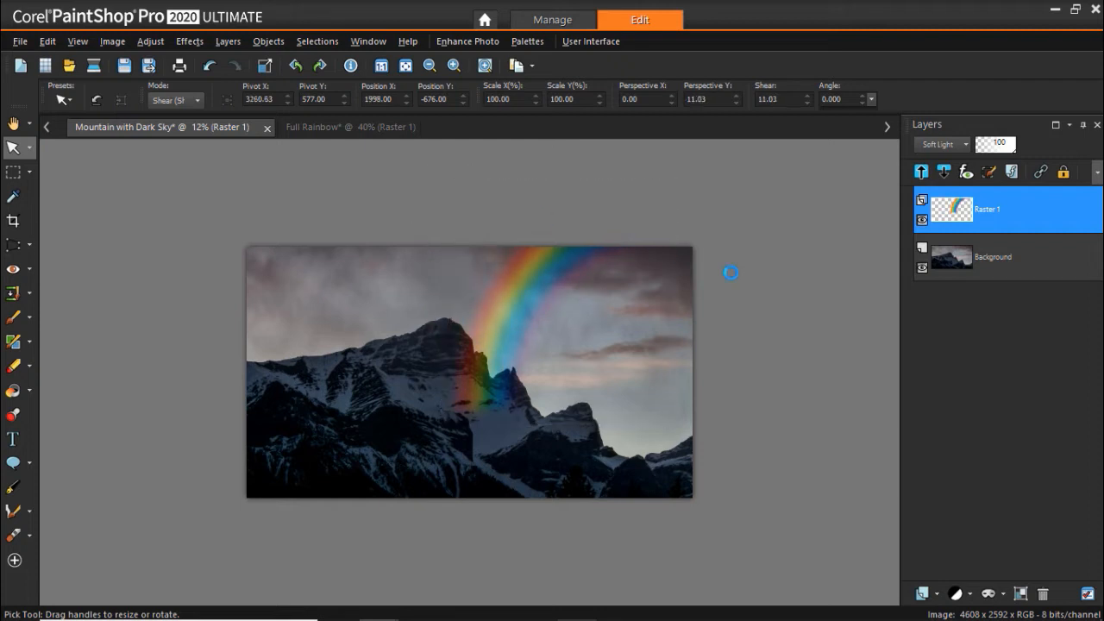
{"action": "left_click_drag", "start_coordinate": [678, 181], "coordinate": [682, 176]}
Distort the rainbow layer in Perspective mode so the arc leans more steeply.
{"action": "left_click", "coordinate": [193, 101]}
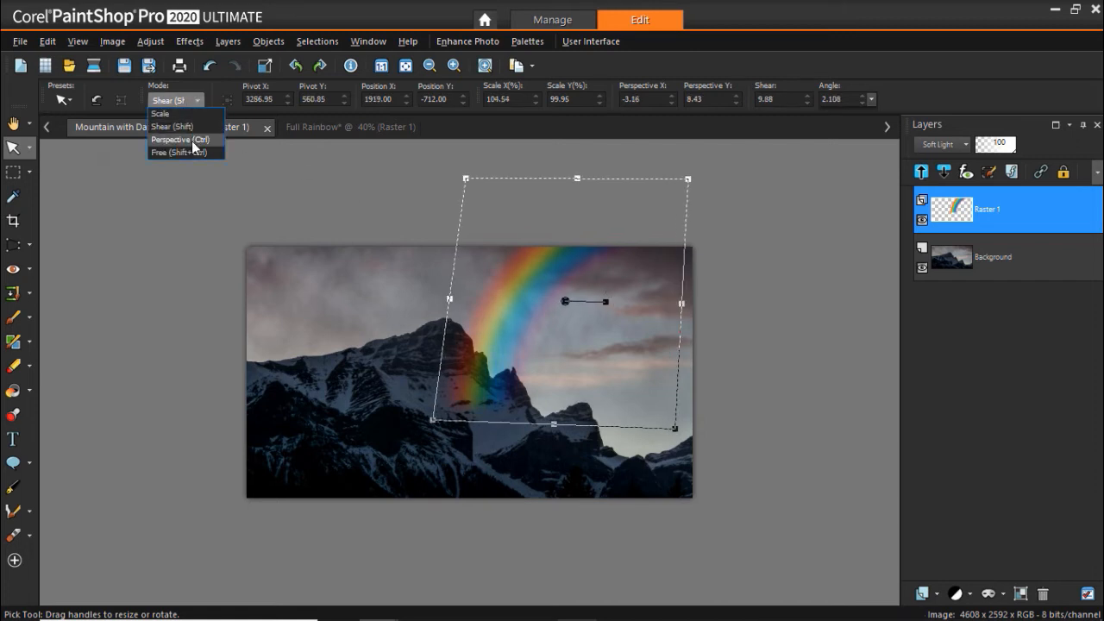
{"action": "left_click", "coordinate": [192, 140]}
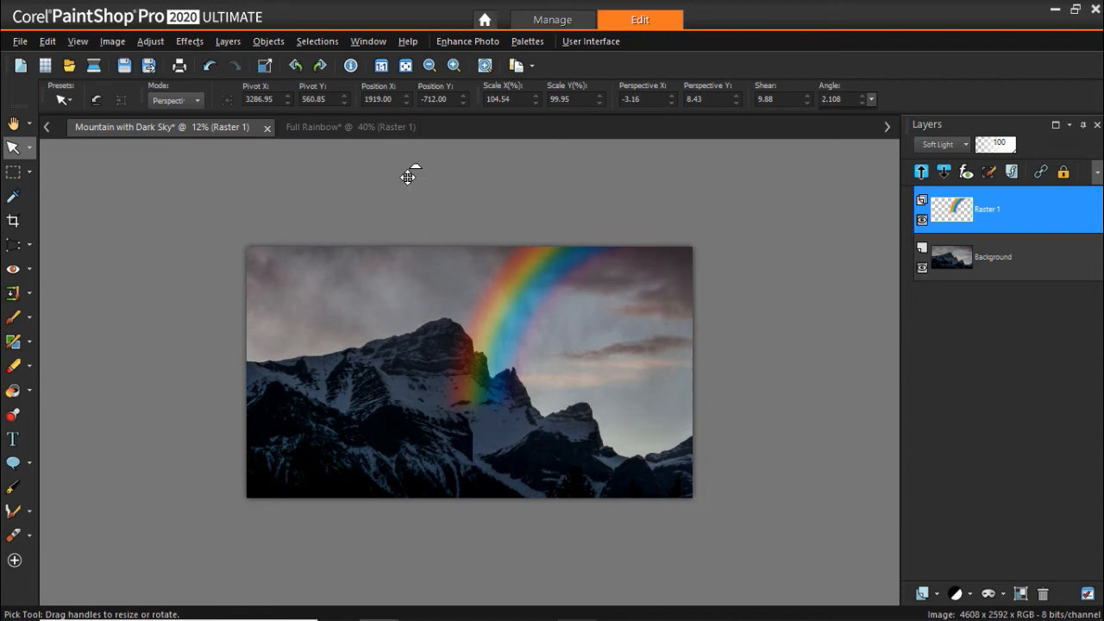
{"action": "left_click_drag", "start_coordinate": [408, 177], "coordinate": [498, 182]}
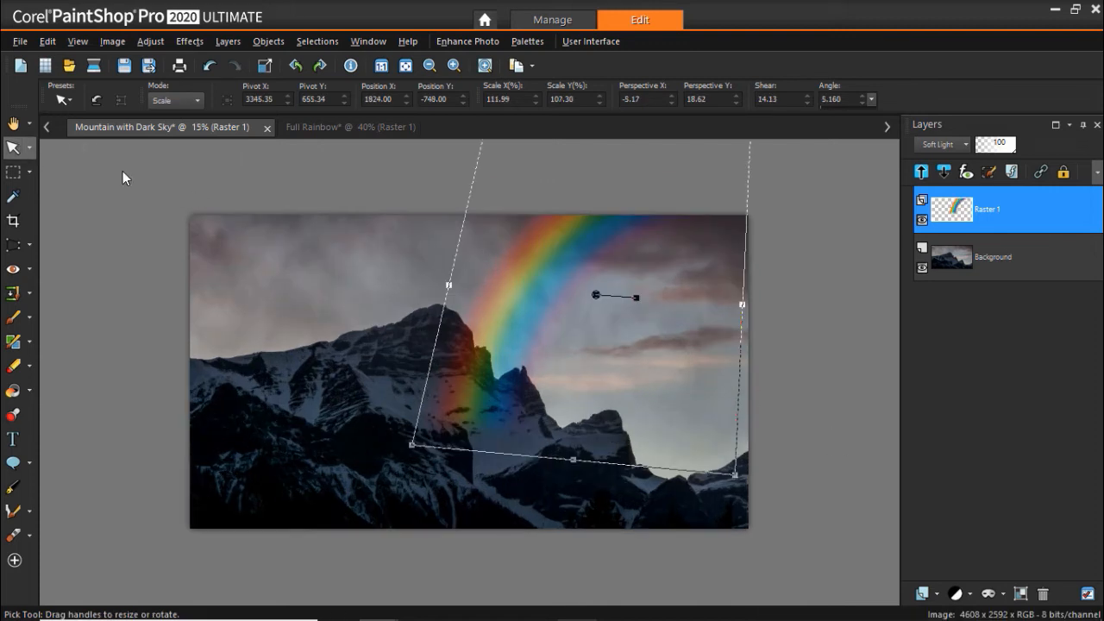
Switch to the Eraser tool with the Default round brush tip.
{"action": "left_click", "coordinate": [17, 366]}
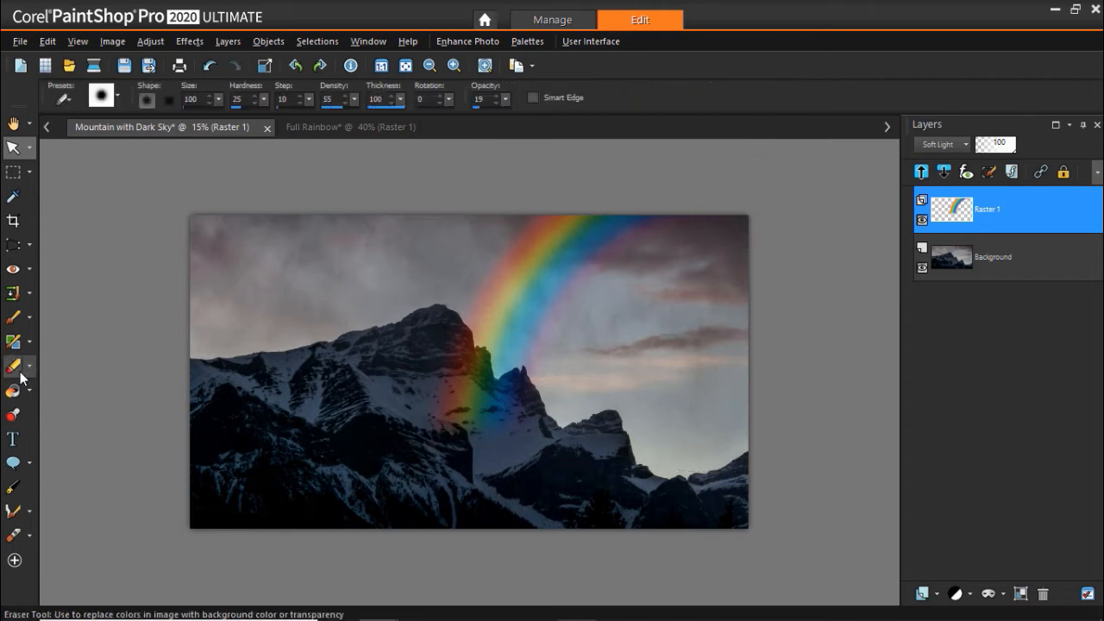
{"action": "left_click", "coordinate": [102, 95]}
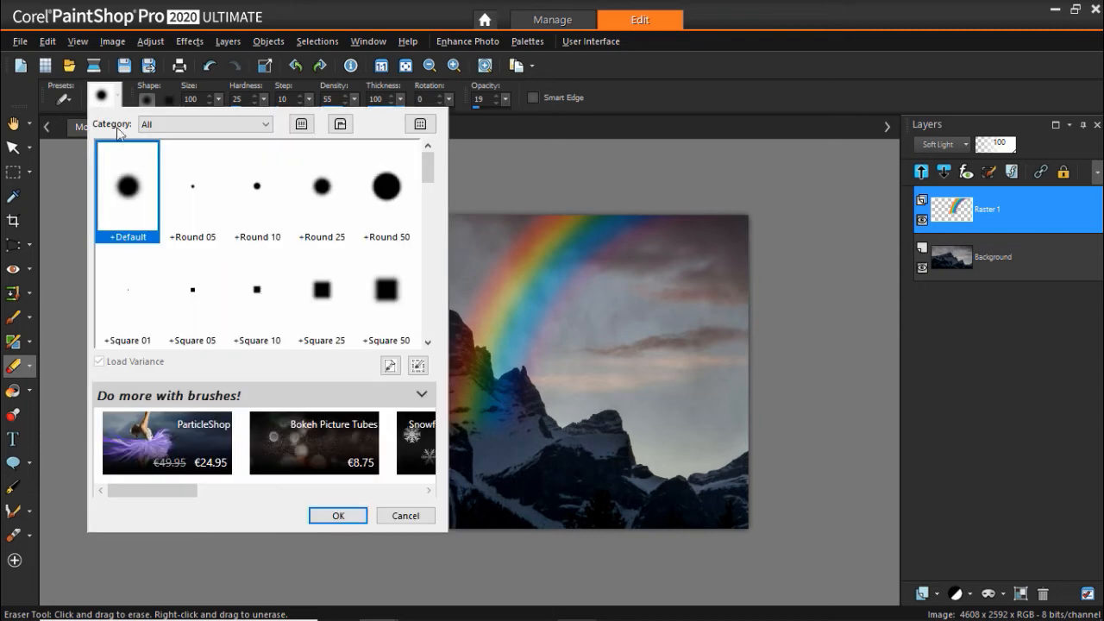
{"action": "left_click", "coordinate": [338, 515]}
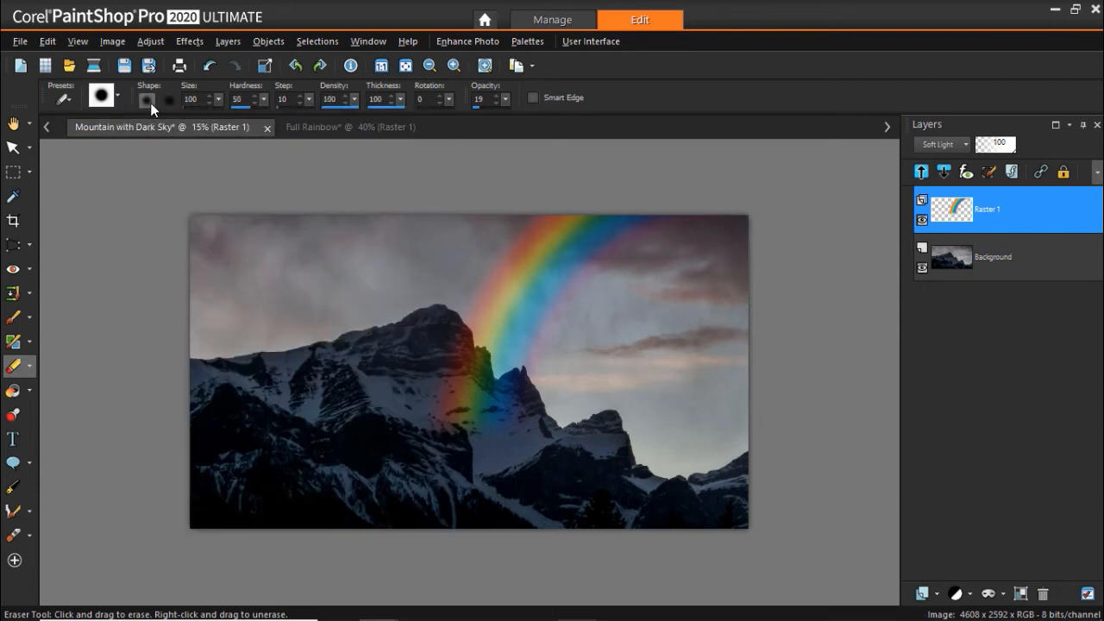
Set the eraser to hardness 25, density 56 and opacity 41.
{"action": "left_click", "coordinate": [264, 100]}
{"action": "left_click", "coordinate": [244, 120]}
{"action": "left_click", "coordinate": [353, 99]}
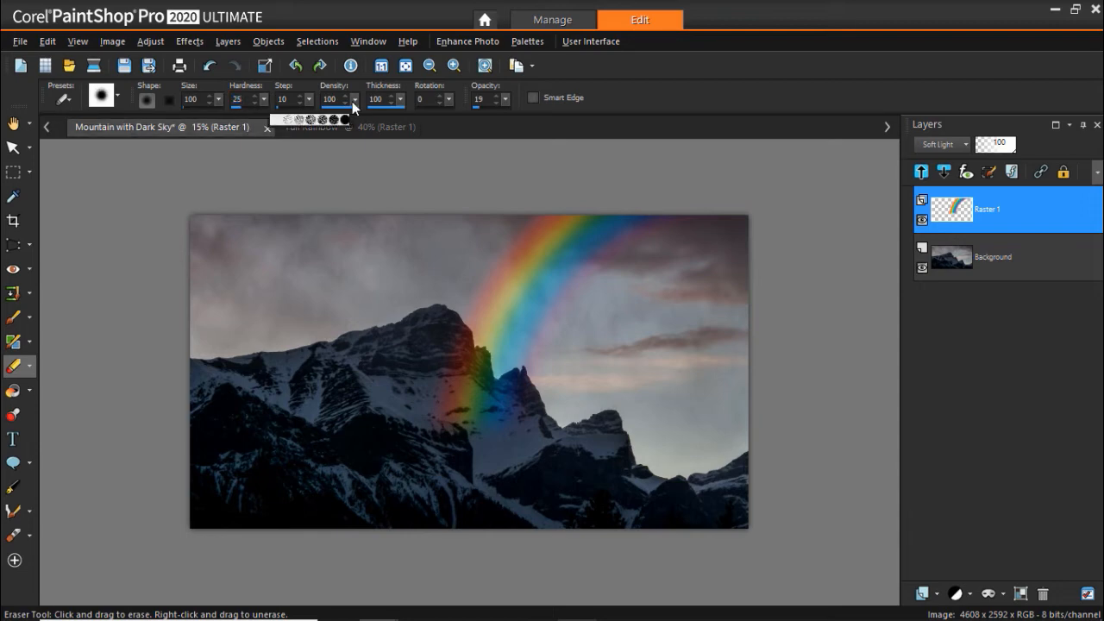
{"action": "left_click", "coordinate": [318, 123]}
{"action": "left_click", "coordinate": [505, 99]}
{"action": "left_click", "coordinate": [528, 120]}
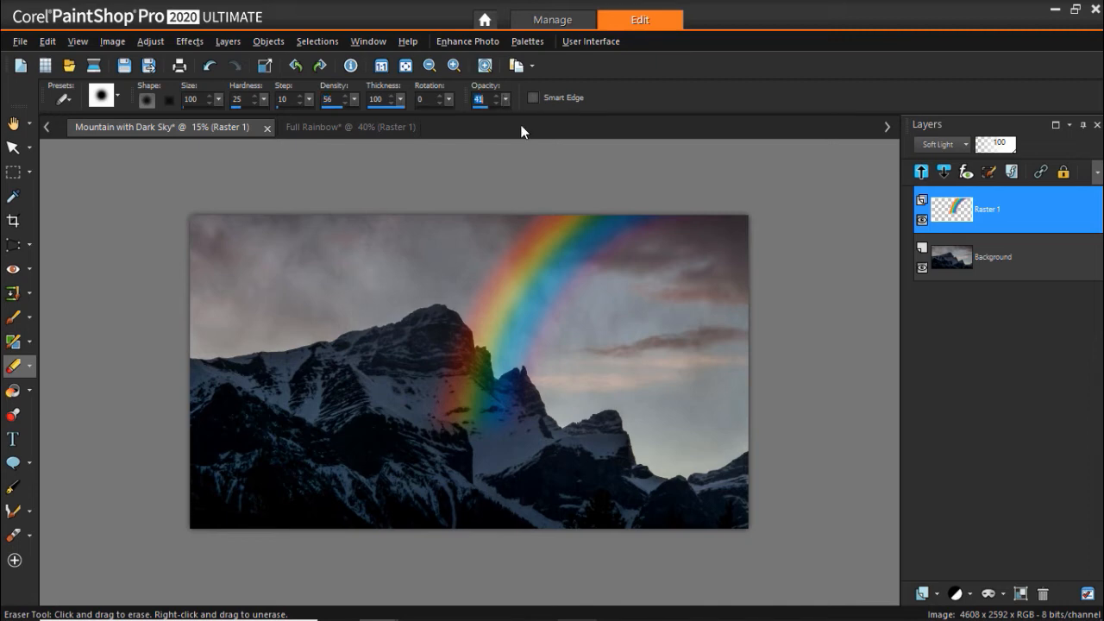
{"action": "scroll", "coordinate": [480, 429], "scroll_direction": "up", "scroll_amount": 1}
Resize the eraser brush, settling on size 168.
{"action": "left_click_drag", "start_coordinate": [481, 429], "coordinate": [480, 402]}
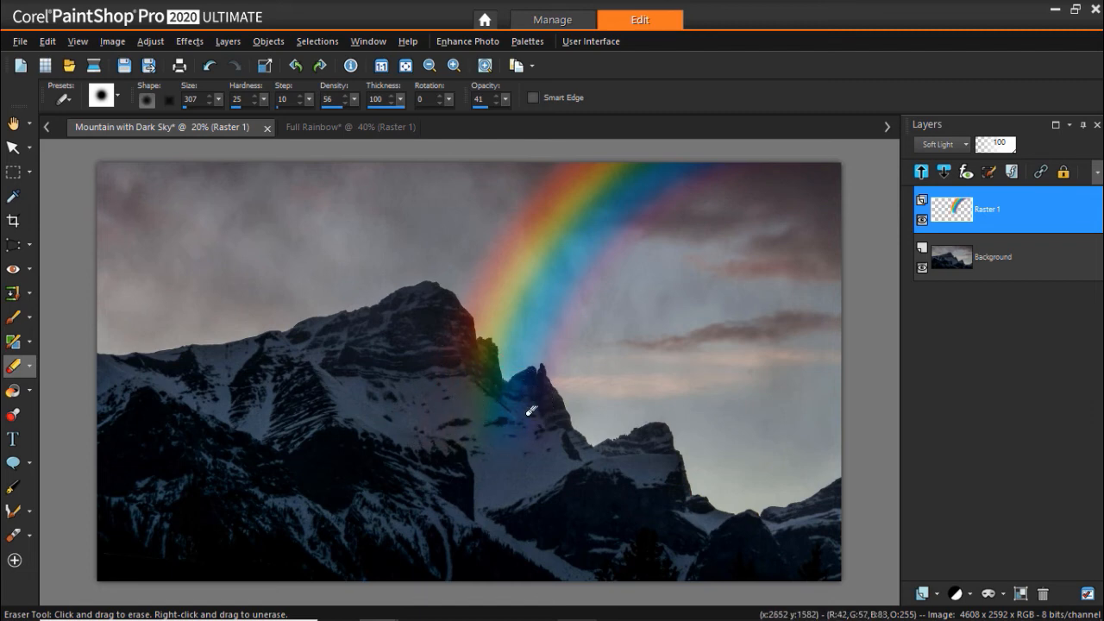
{"action": "scroll", "coordinate": [414, 302], "scroll_direction": "up", "scroll_amount": 1}
{"action": "left_click", "coordinate": [218, 99]}
{"action": "left_click", "coordinate": [213, 126]}
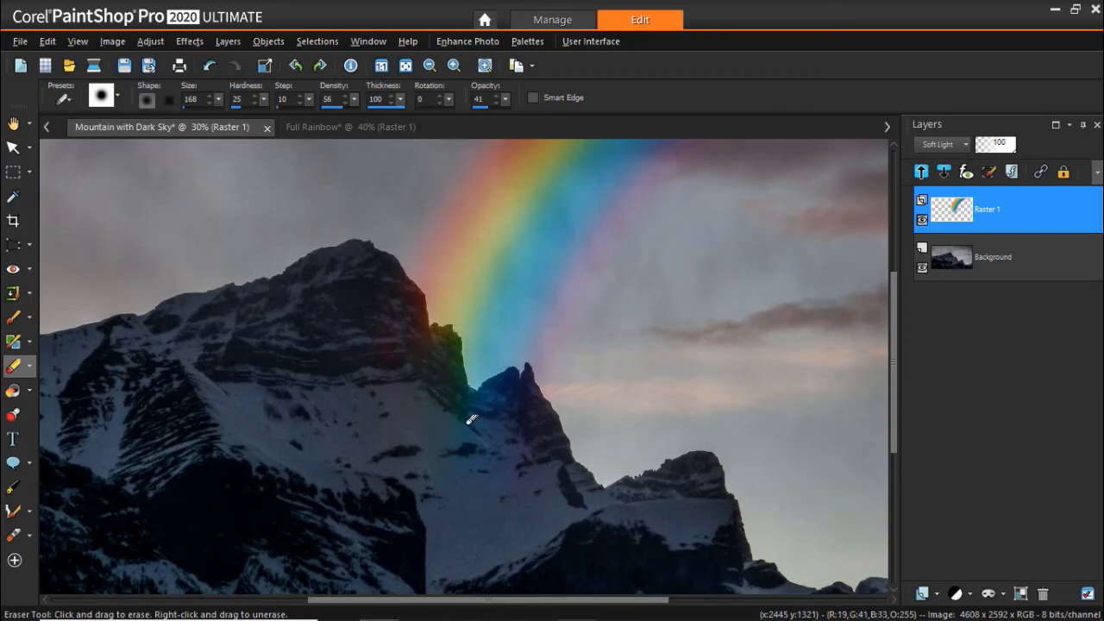
Lower the eraser opacity to 24, then to 17, for fading the rainbow into the mountain.
{"action": "left_click", "coordinate": [505, 102]}
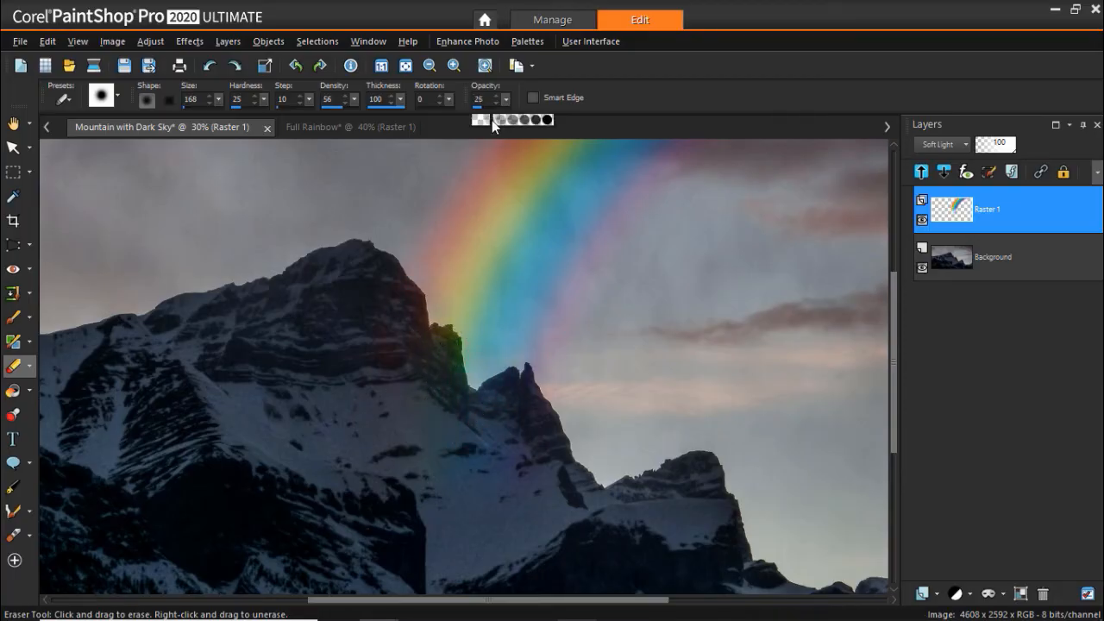
{"action": "left_click", "coordinate": [490, 122]}
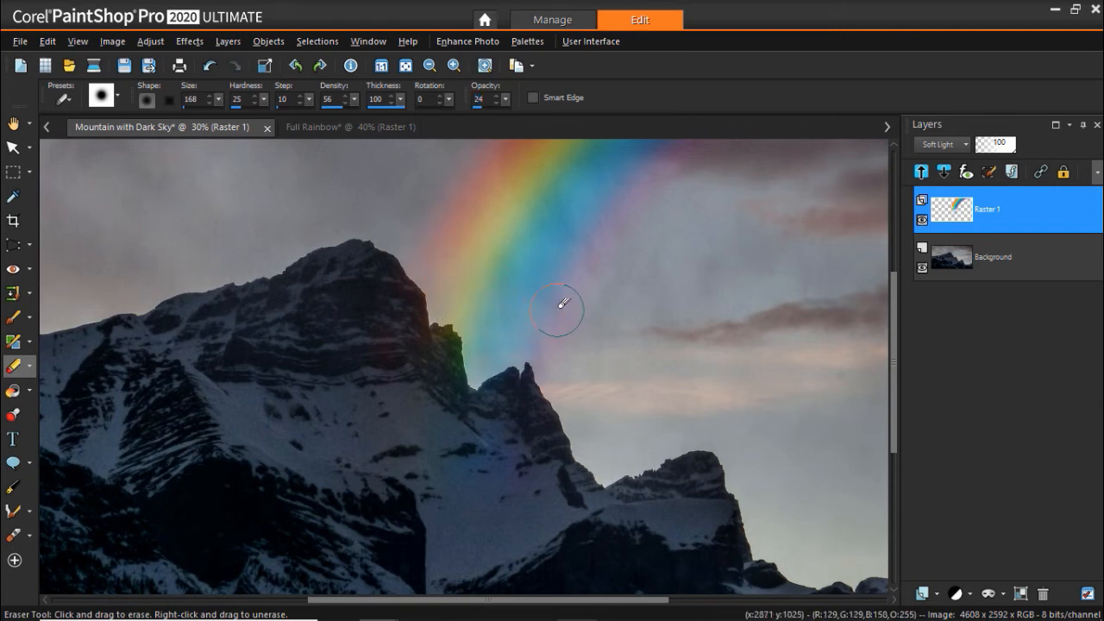
{"action": "left_click", "coordinate": [505, 102]}
{"action": "left_click", "coordinate": [485, 122]}
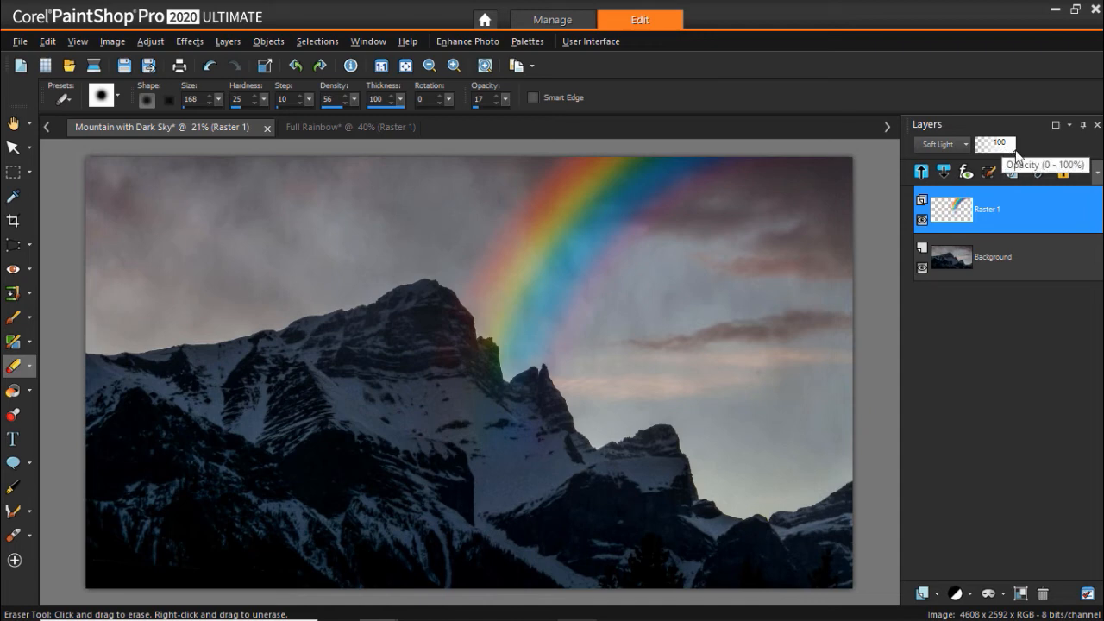
Reduce the Raster 1 rainbow layer's opacity to 79.
{"action": "mouse_move", "coordinate": [1016, 145]}
{"action": "left_mouse_down"}
{"action": "mouse_move", "coordinate": [1000, 153]}
{"action": "mouse_move", "coordinate": [1013, 153]}
{"action": "left_mouse_up"}
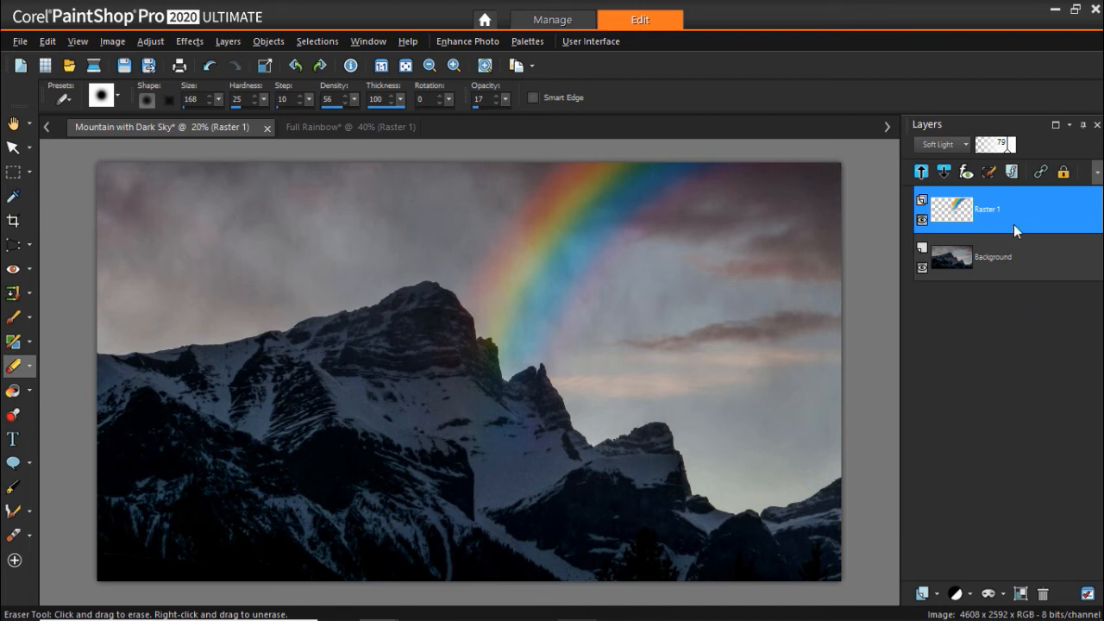
Duplicate the rainbow layer and move the copy left of the original as a second arc.
{"action": "right_click", "coordinate": [1010, 205]}
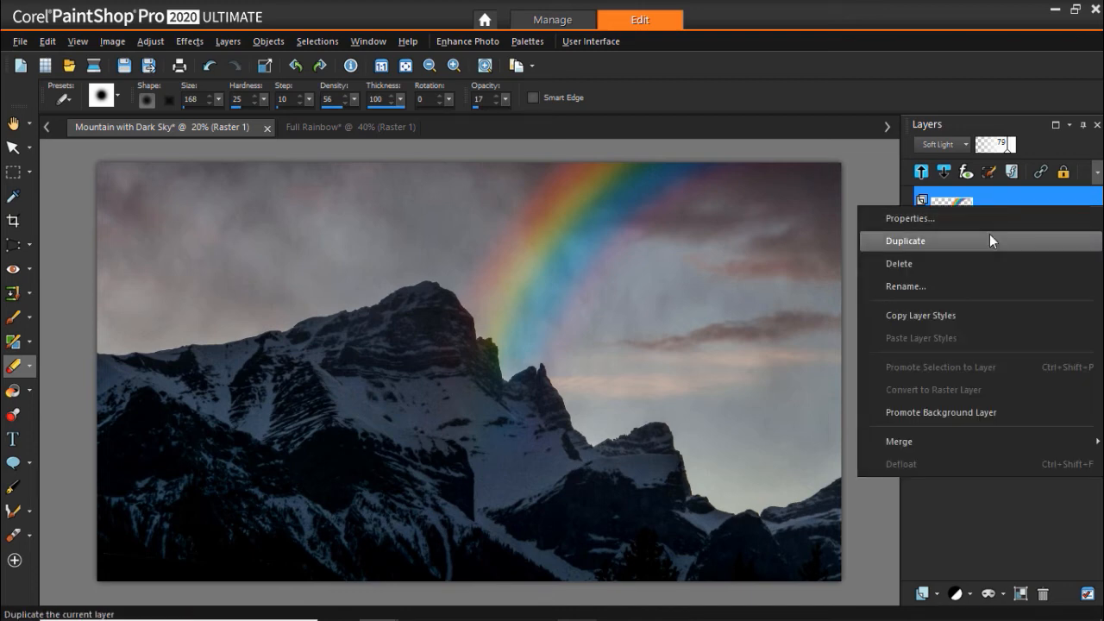
{"action": "left_click", "coordinate": [990, 240]}
{"action": "key", "text": "k"}
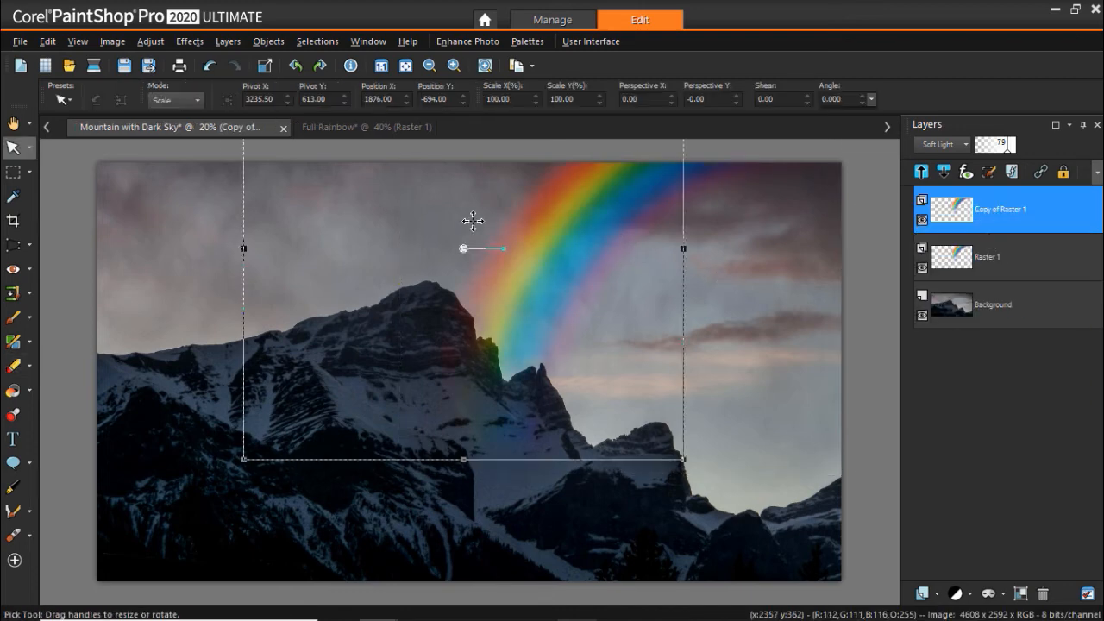
{"action": "left_click_drag", "start_coordinate": [638, 259], "coordinate": [364, 215]}
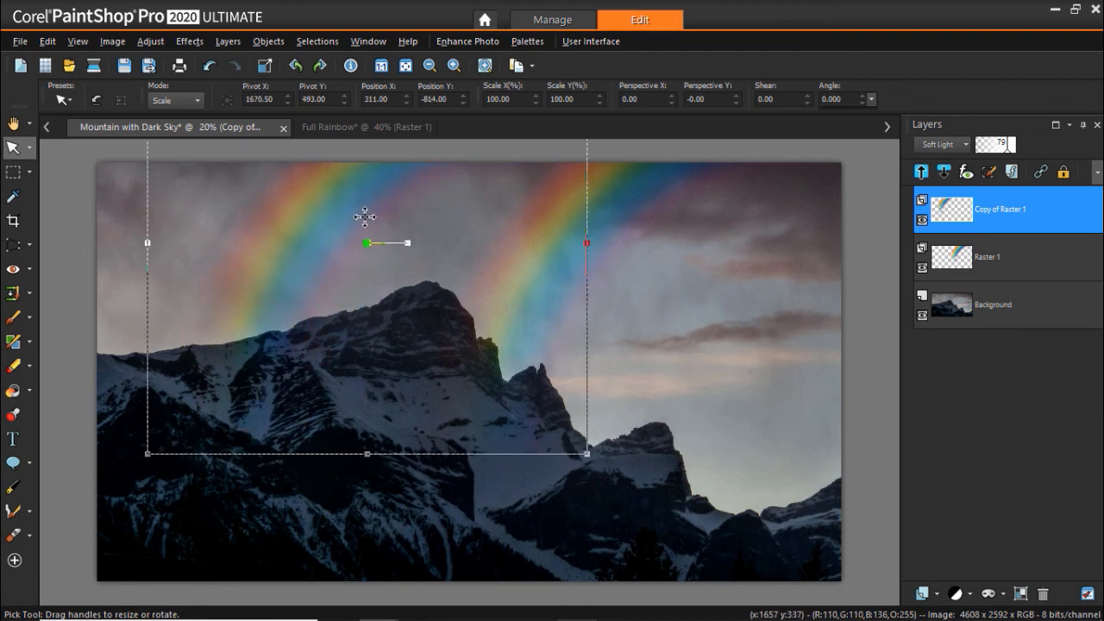
Drop the copied rainbow layer to opacity 16 and blend it with Burn after trying Dodge.
{"action": "left_click", "coordinate": [989, 144]}
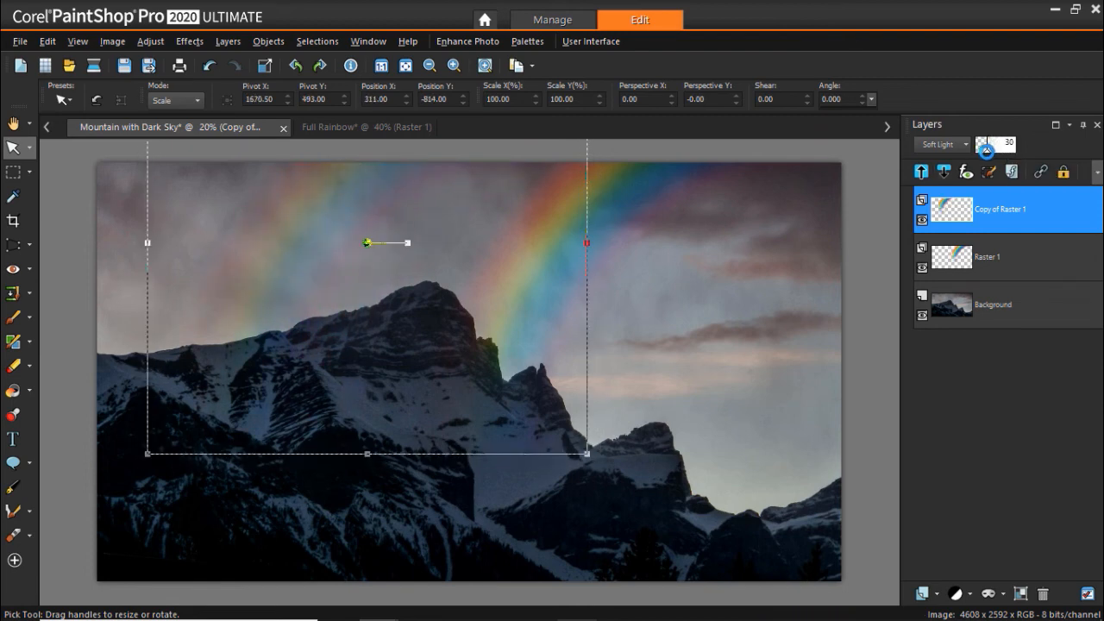
{"action": "left_click_drag", "start_coordinate": [986, 150], "coordinate": [984, 150]}
{"action": "left_click", "coordinate": [953, 144]}
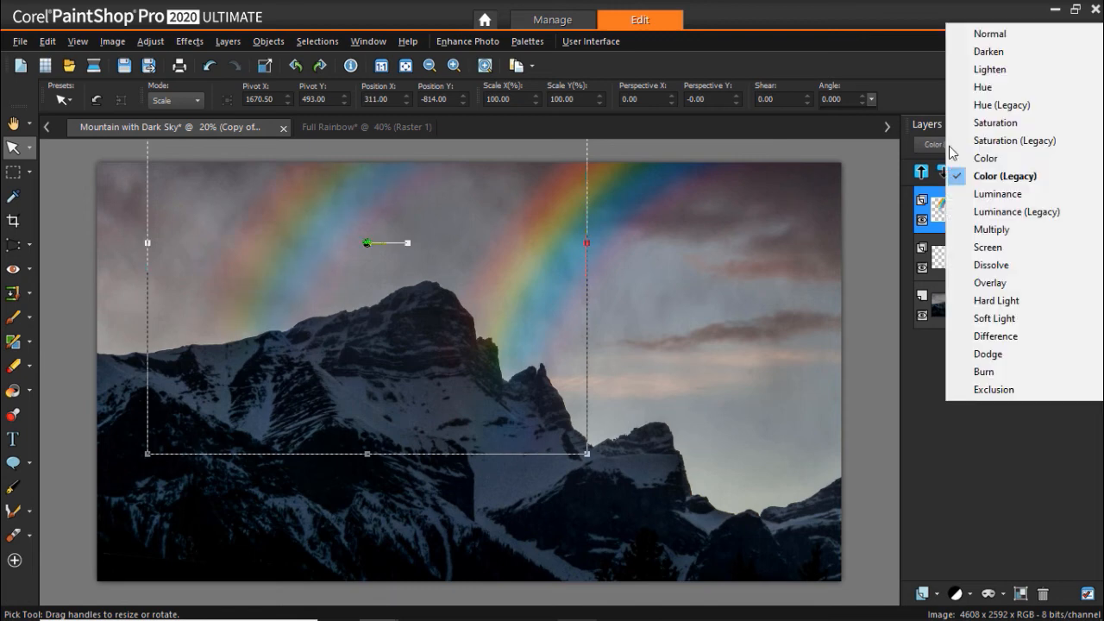
{"action": "left_click", "coordinate": [992, 357]}
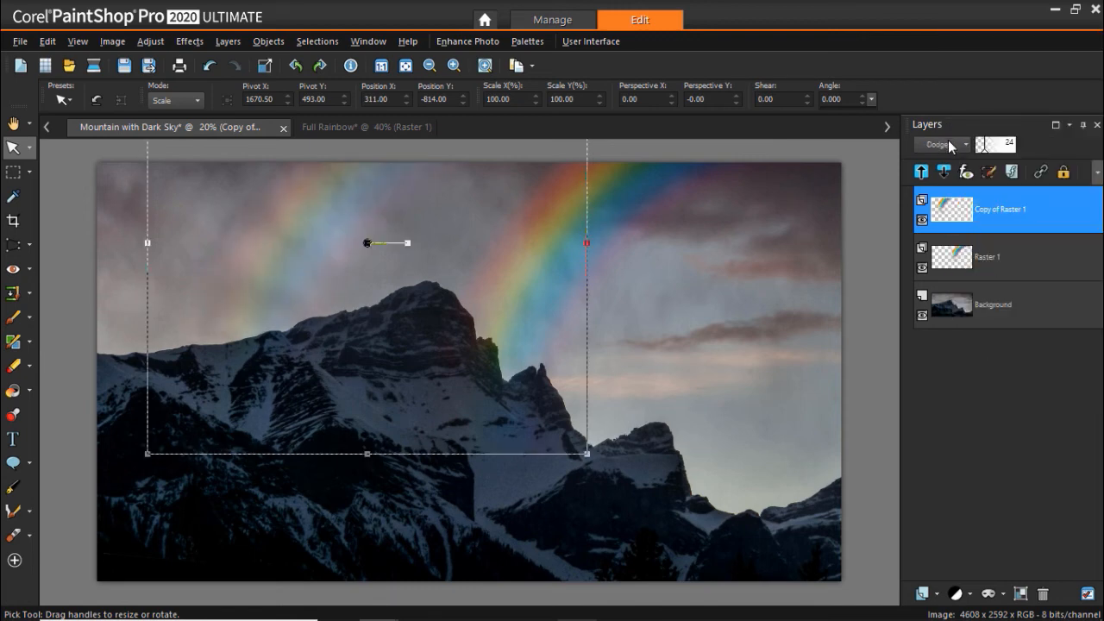
{"action": "left_click", "coordinate": [952, 144]}
{"action": "left_click", "coordinate": [984, 348]}
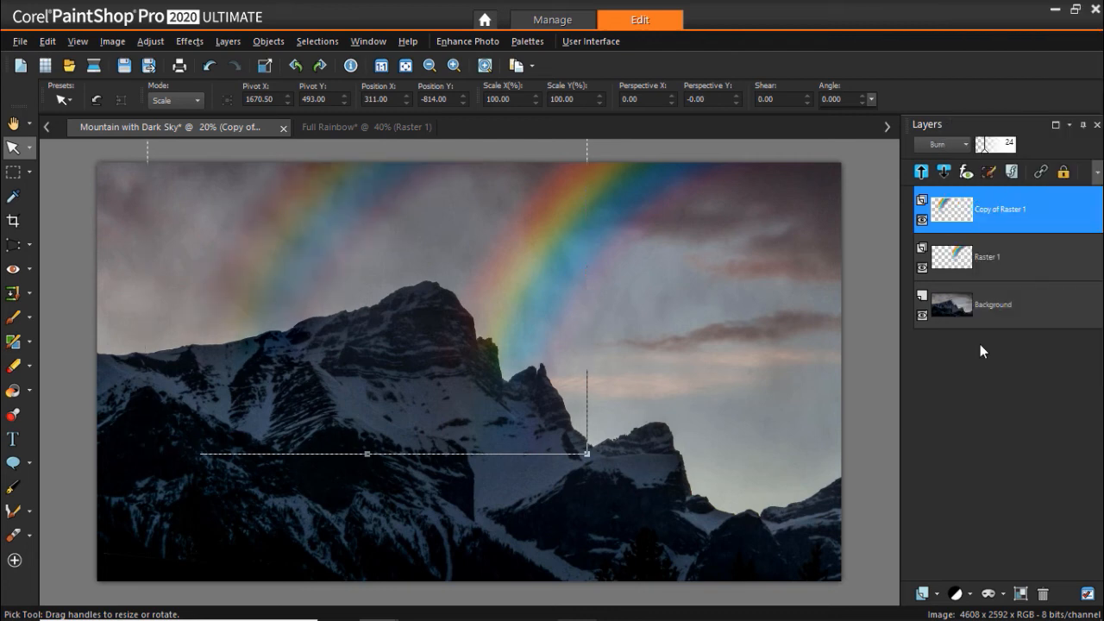
Return to the Eraser tool to fade the copied rainbow's lower end.
{"action": "left_click", "coordinate": [13, 366]}
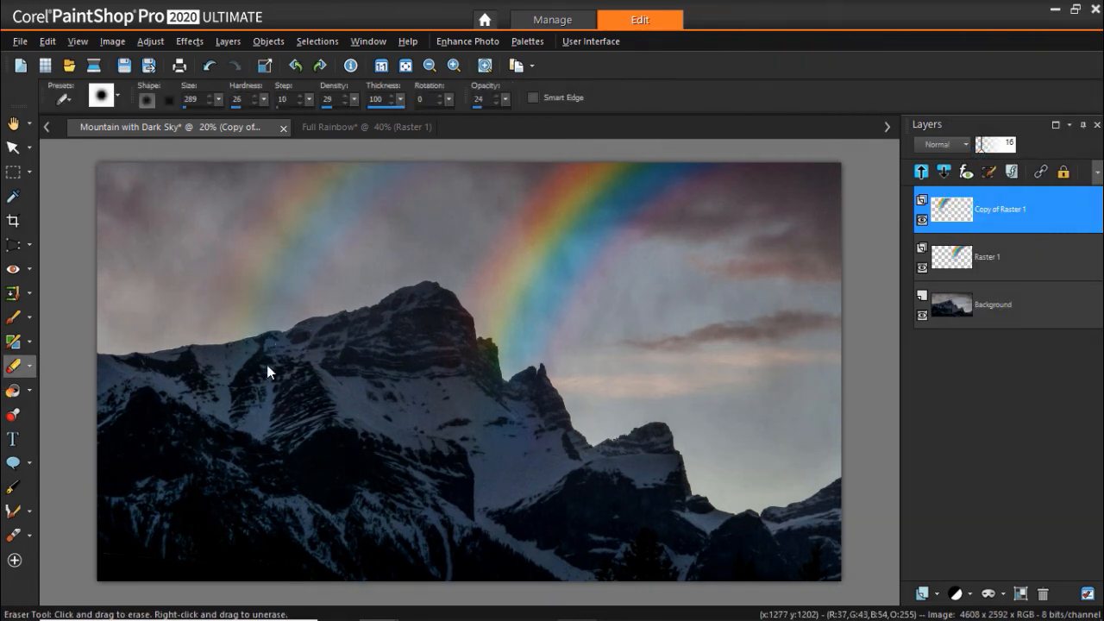